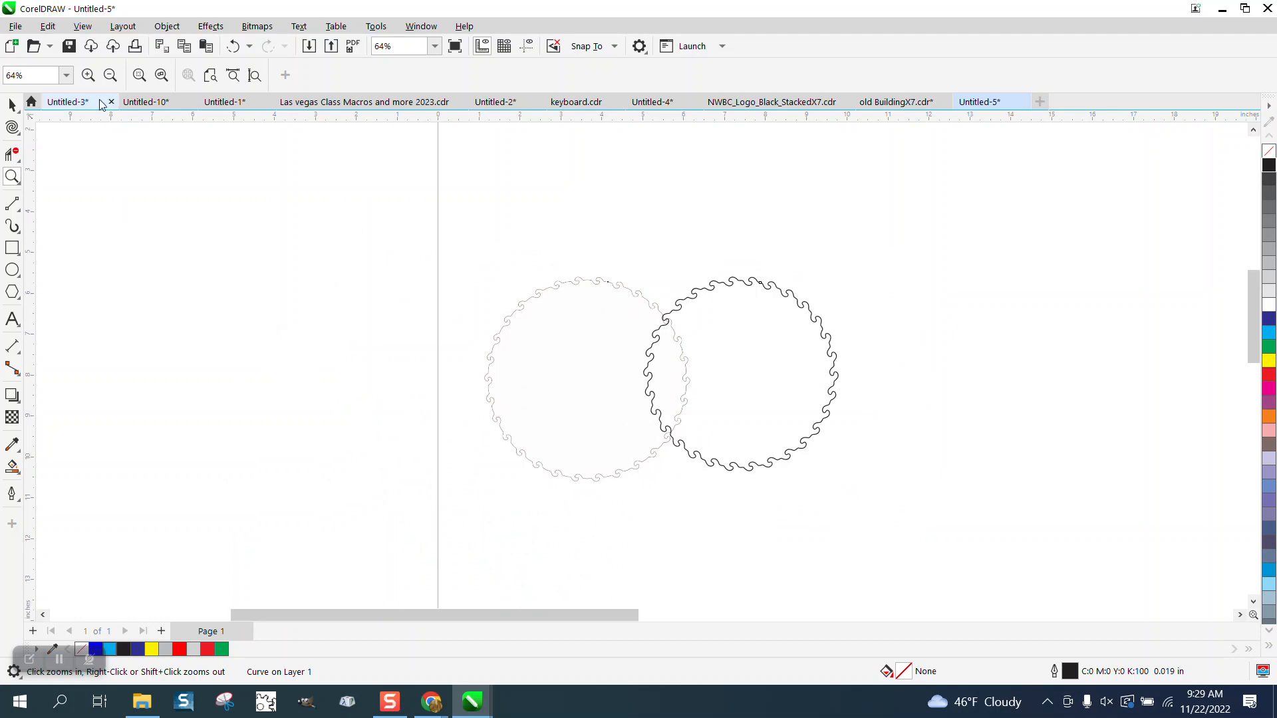
Step: Move the black scalloped circle and the grey bitmap circle off the page, beyond its left edge
left_click(12, 105)
left_click_drag(481, 221, 857, 512)
left_click_drag(739, 378, 168, 235)
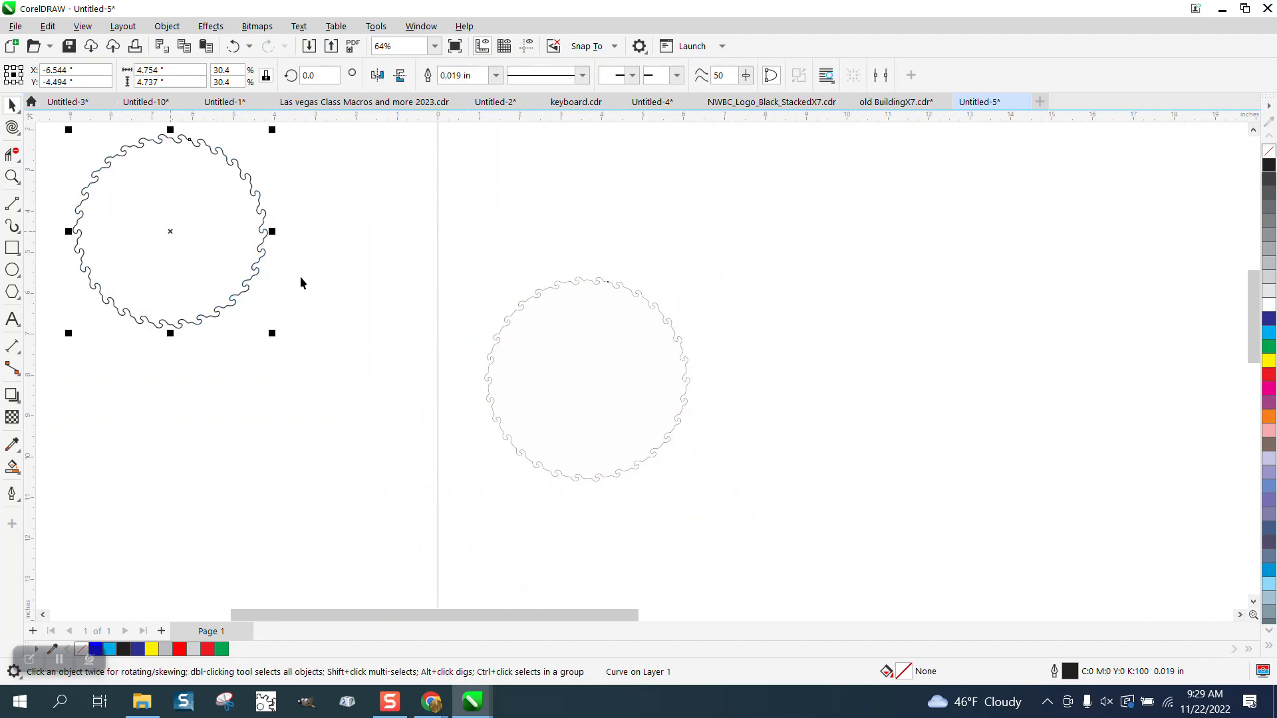
mouse_move(579, 378)
left_mouse_down()
mouse_move(437, 380)
mouse_move(332, 360)
left_mouse_up()
scroll(406, 338, "down", 4)
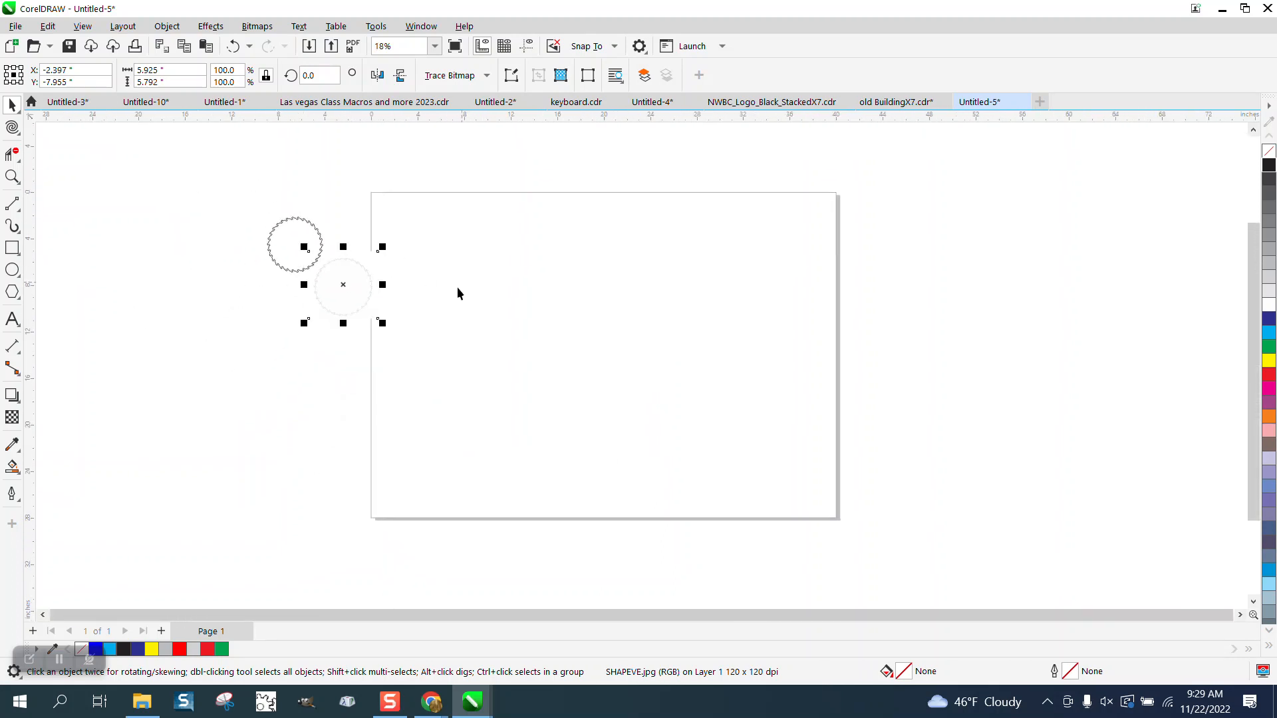
Step: Draw a vertical line about 17.8 inches long centred on the page and add a copy rotated 12 degrees
left_click(12, 203)
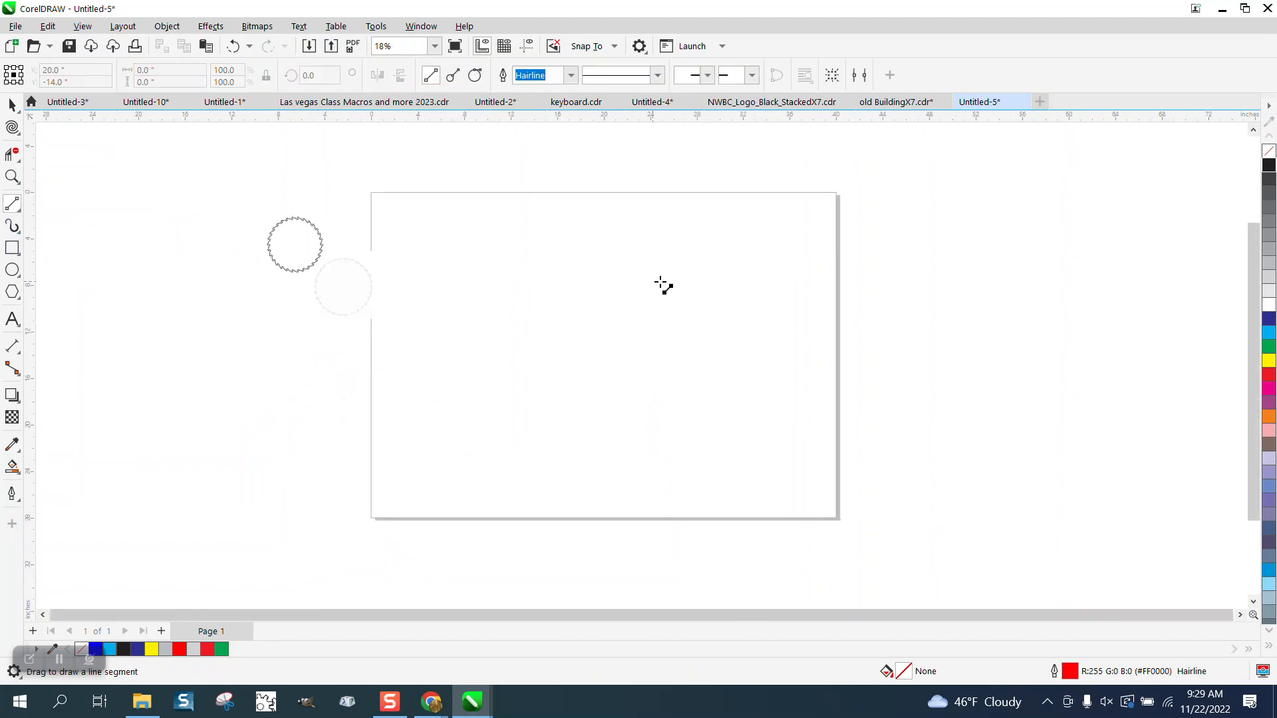
left_click_drag(631, 251, 632, 451)
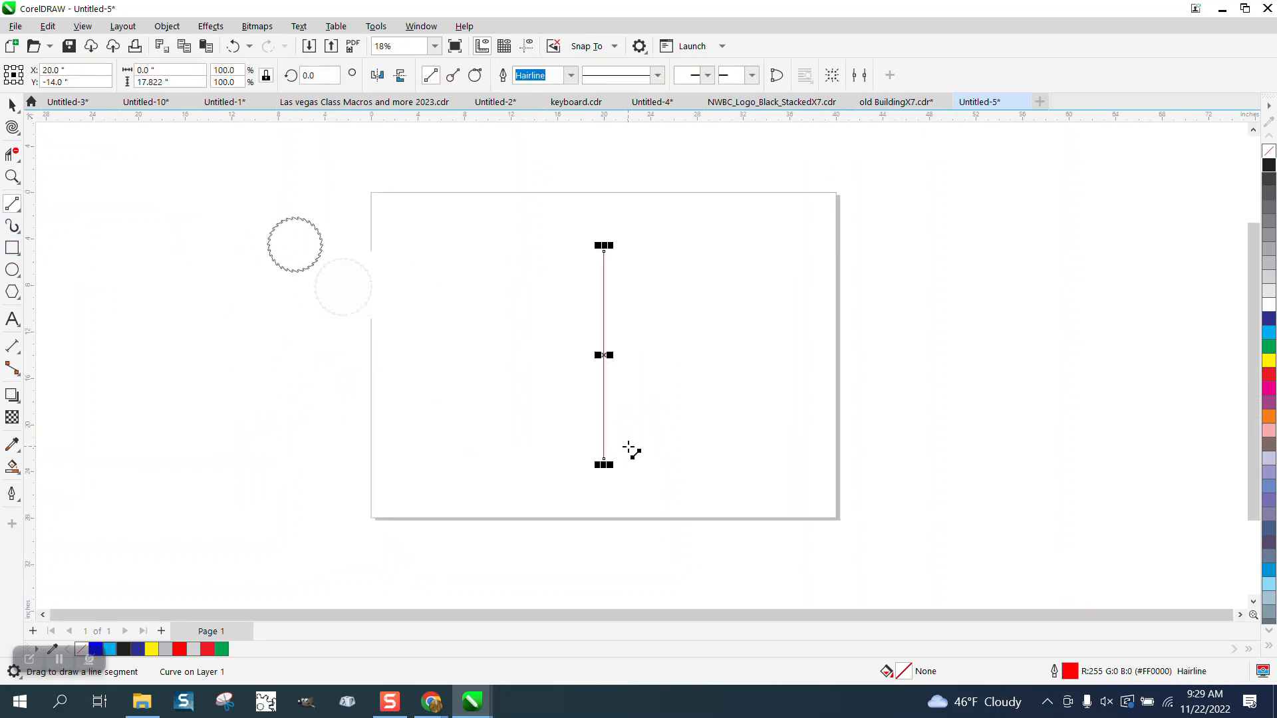
left_click(12, 105)
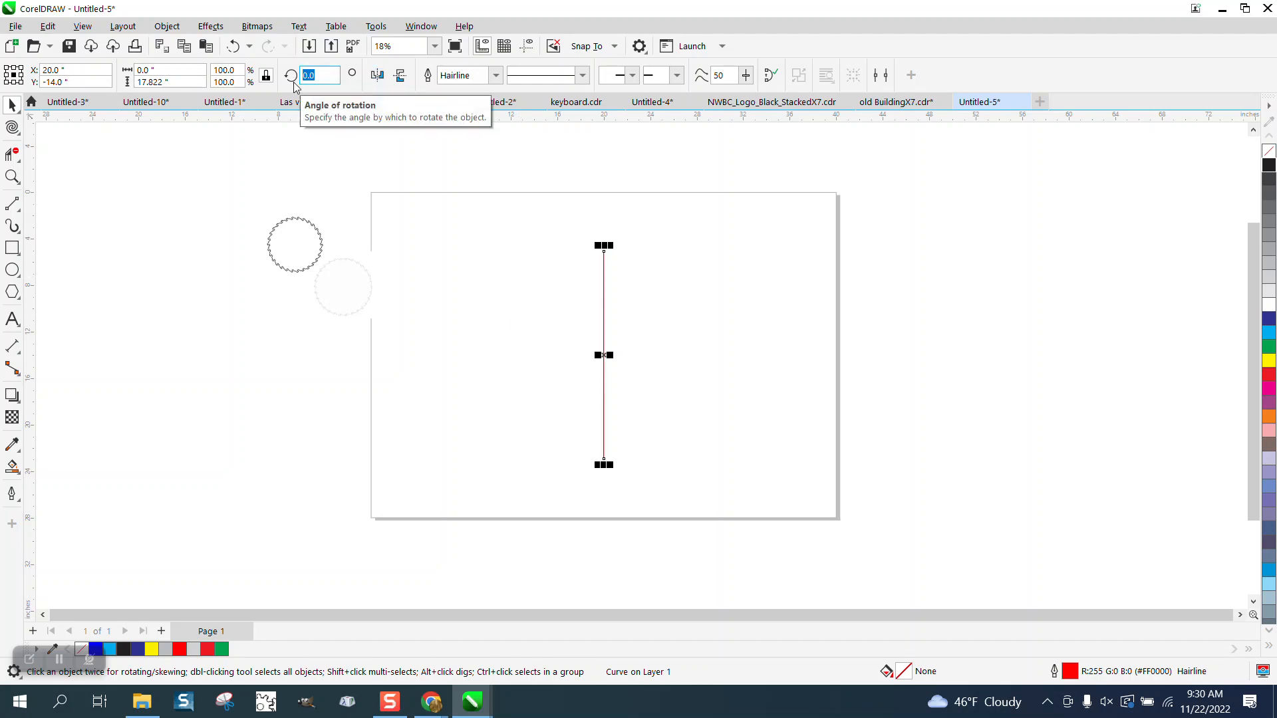
type("2212")
key("Return")
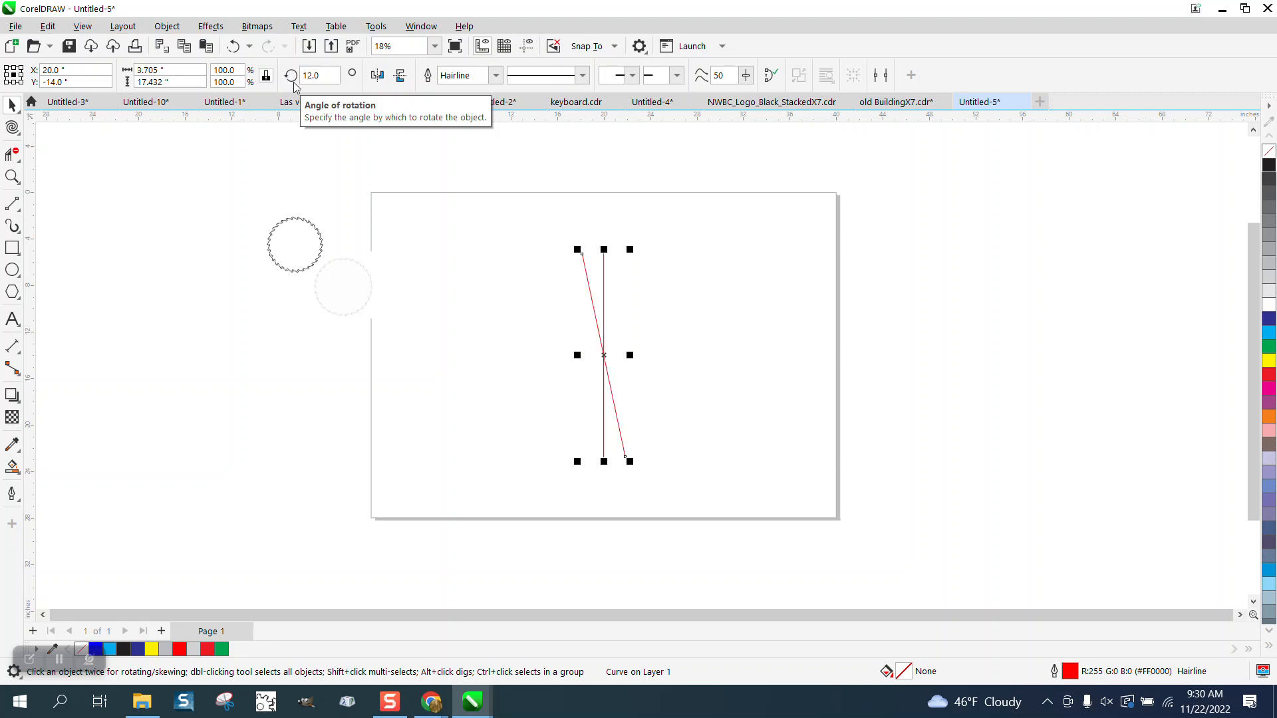
Step: Connect the upper ends of the two lines with a 2-point line and combine all three into one curve
left_click(12, 177)
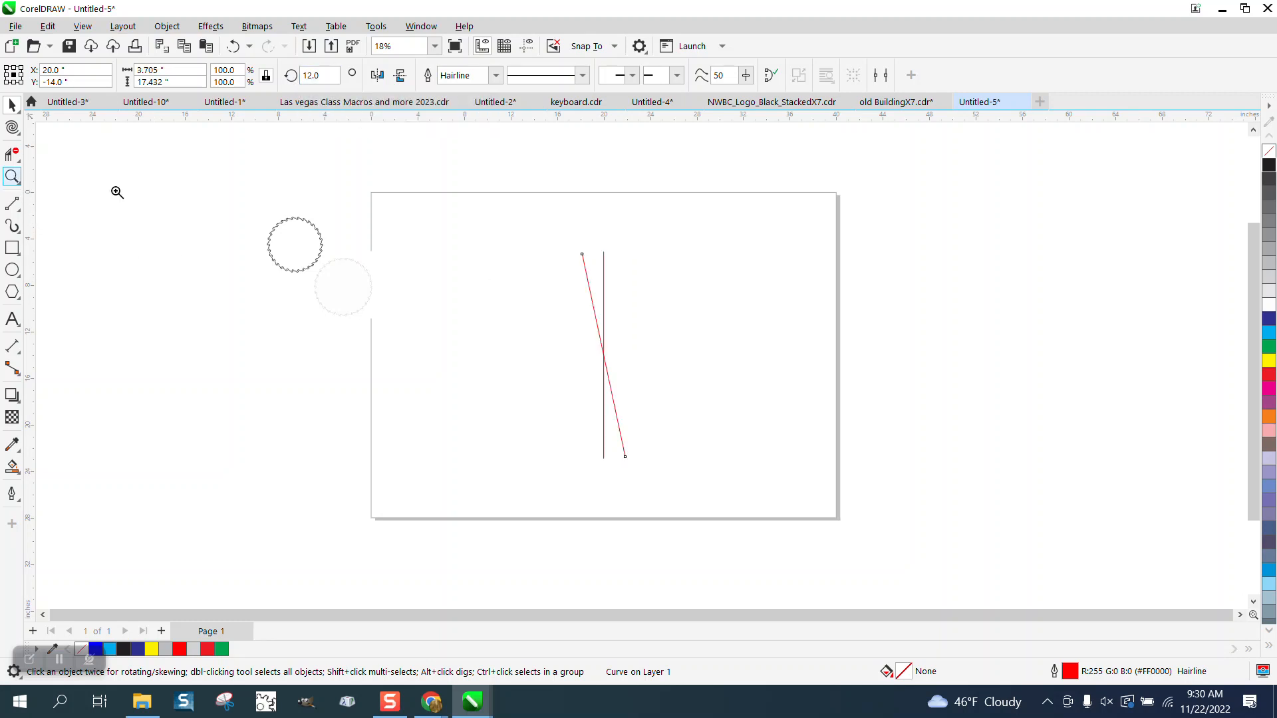
left_click_drag(553, 223, 812, 536)
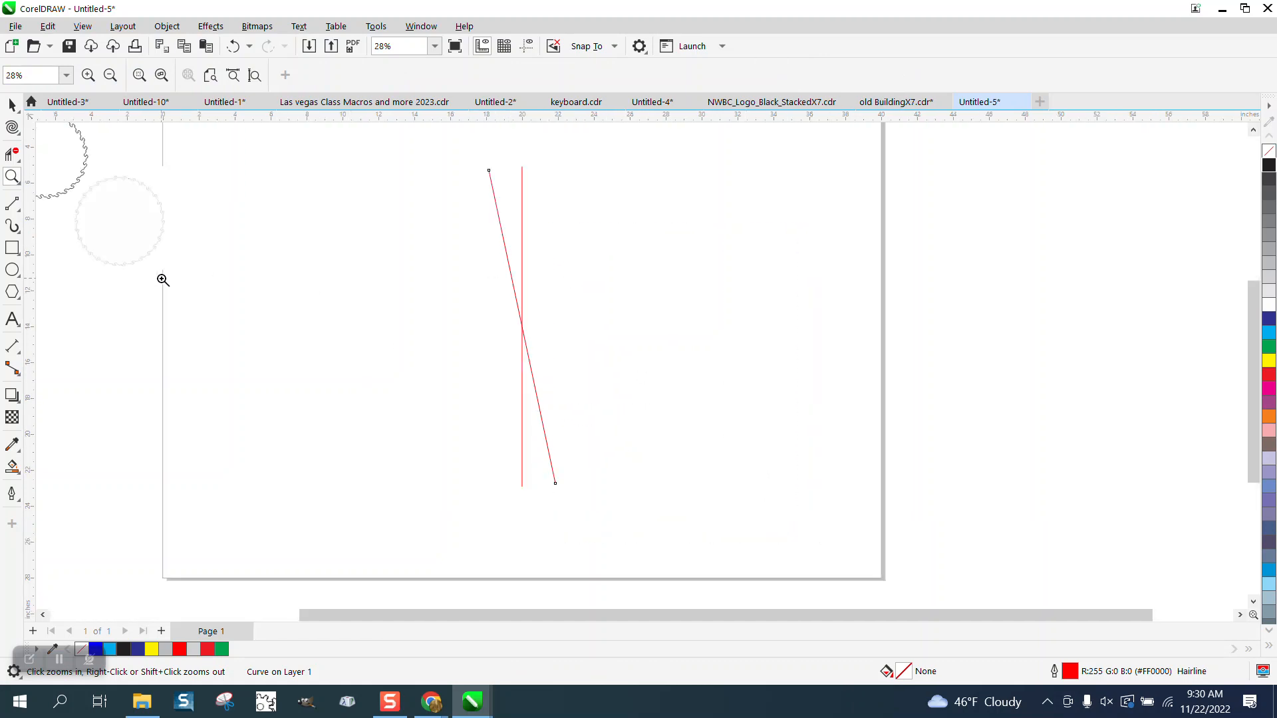
scroll(537, 199, "up", 4)
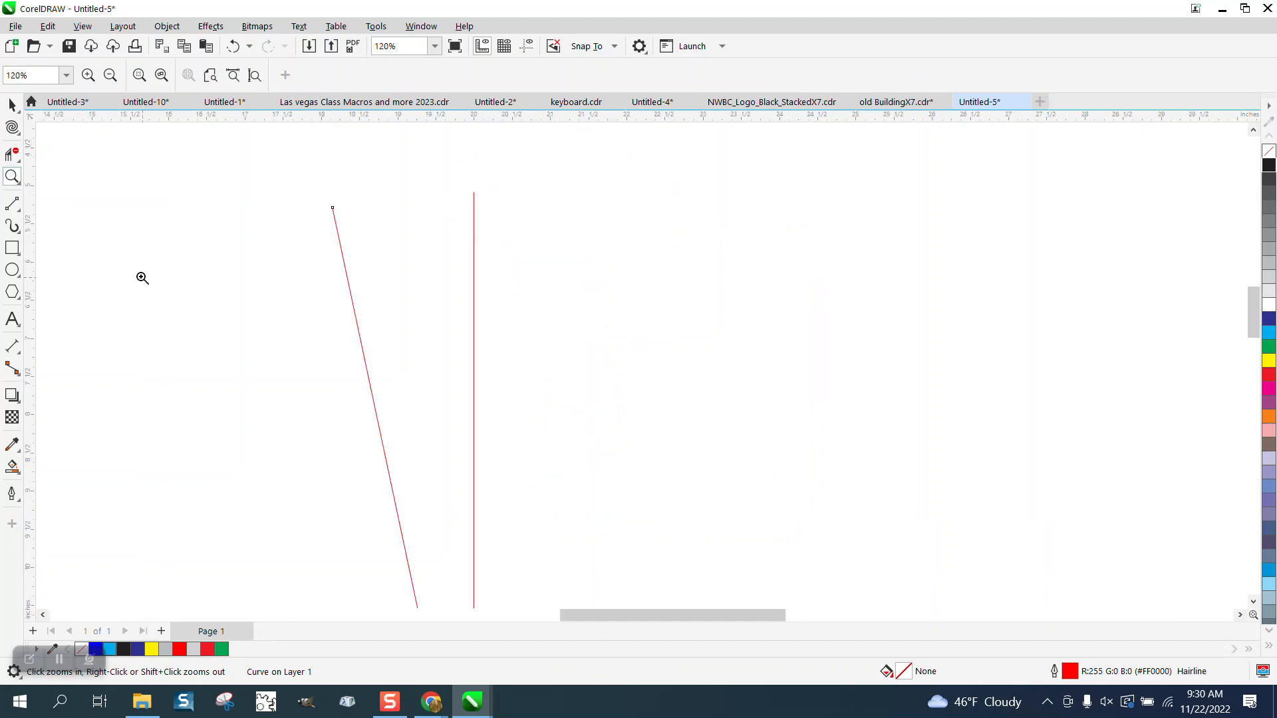
left_click(16, 207)
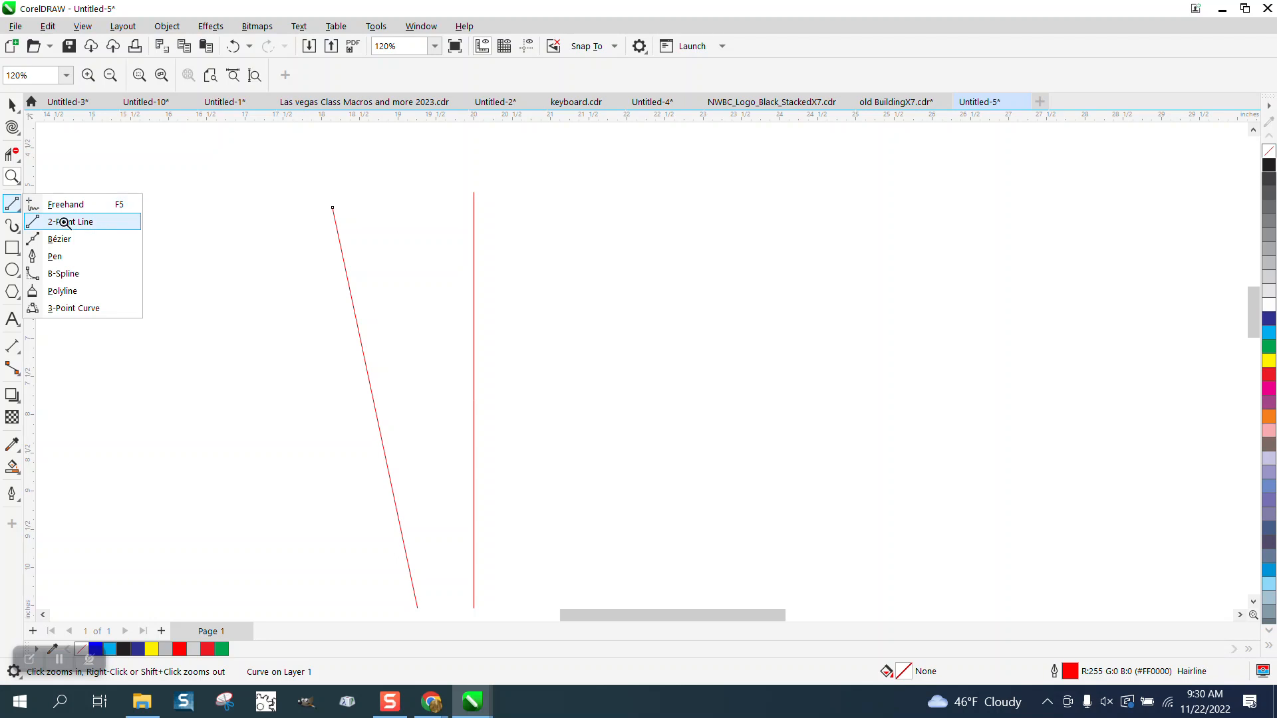
left_click(83, 219)
left_click_drag(473, 192, 333, 207)
left_click(13, 105)
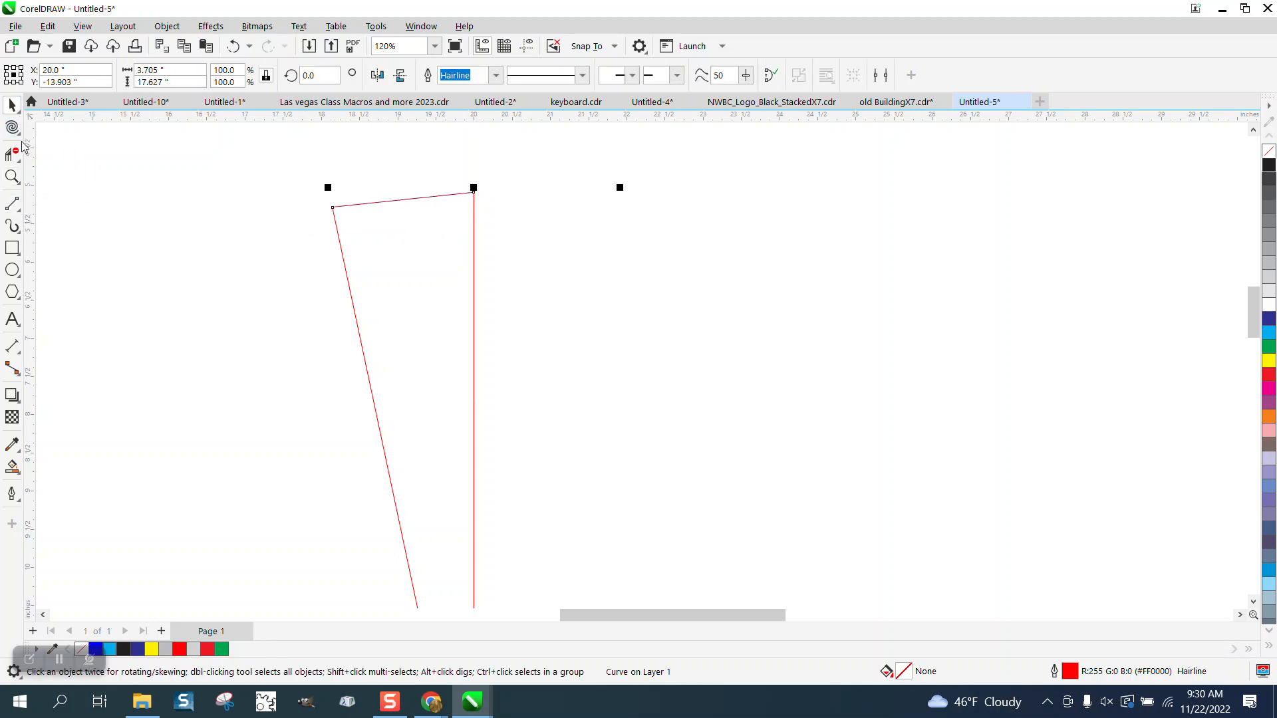
Step: Twirl the middle of the short connecting line into an S-shaped curl using a 1-inch nib
left_click(17, 131)
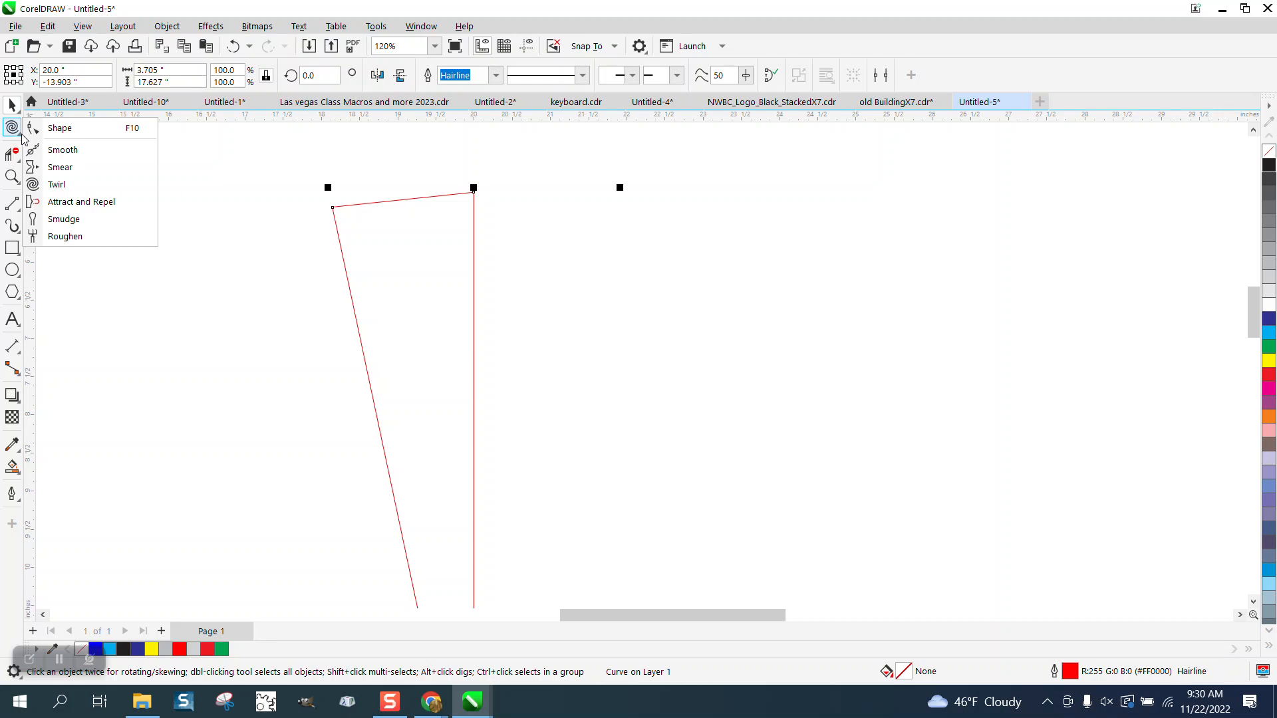
left_click(65, 185)
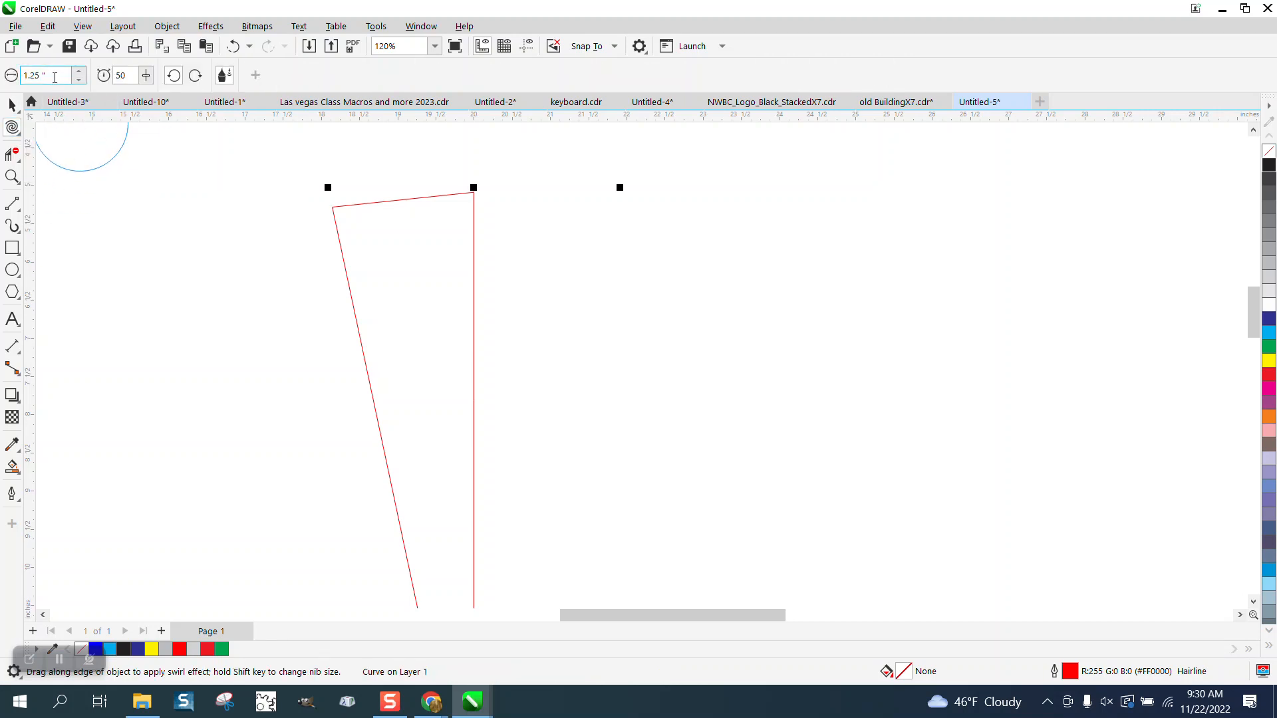
left_click_drag(46, 75, 20, 80)
type("1")
key("Return")
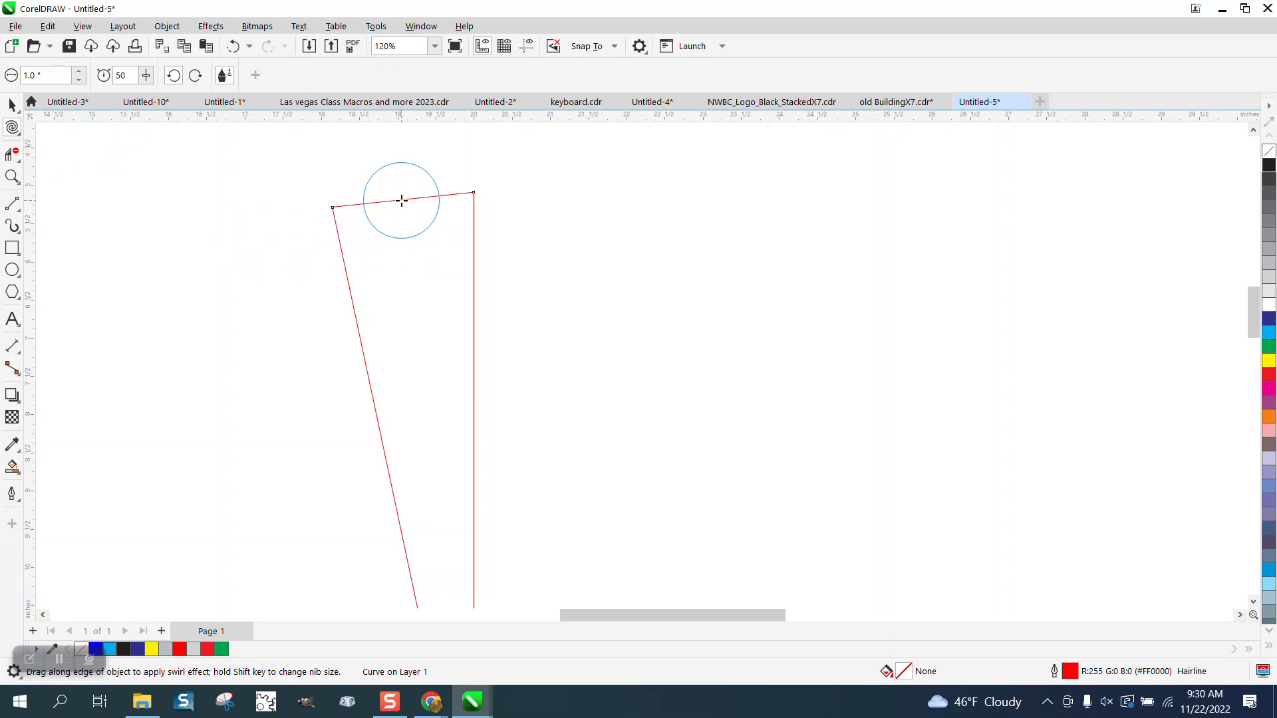
left_click_drag(403, 200, 392, 203)
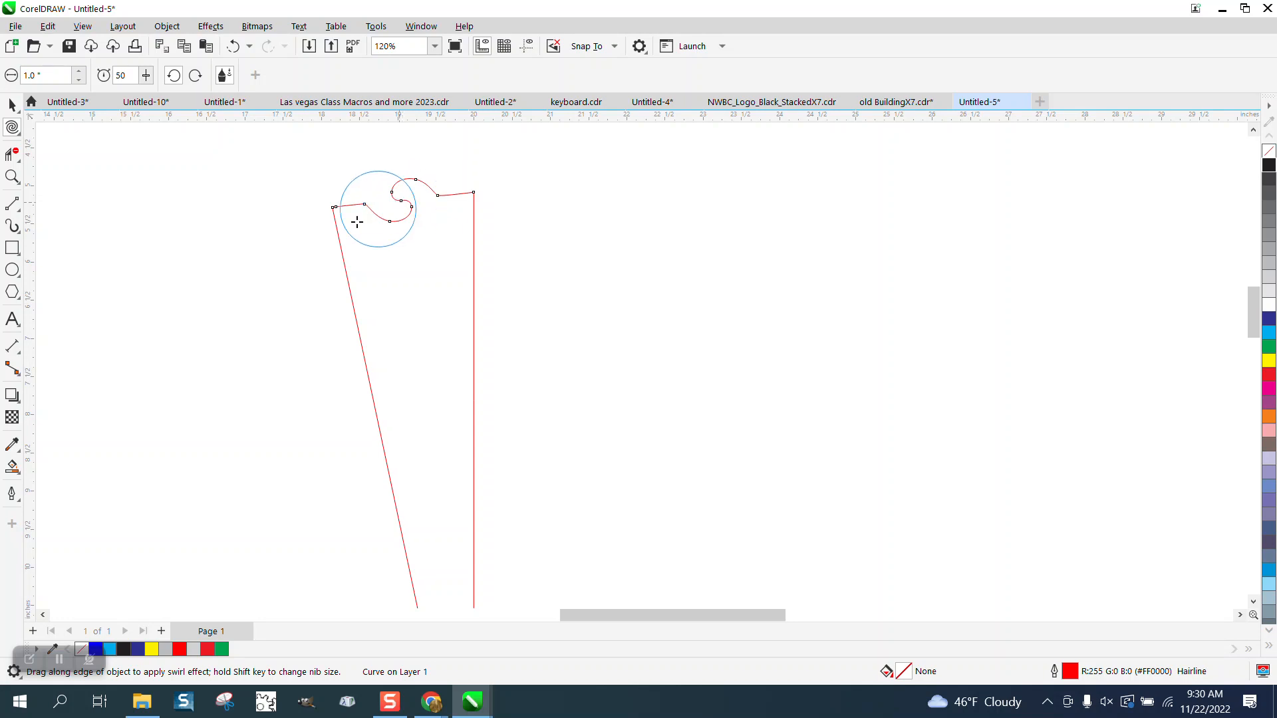
Step: Create a closed shape from the upper wedge with Smart Fill, placed 10 inches to the right with no fill and a black outline
left_click(13, 105)
scroll(297, 218, "down", 5)
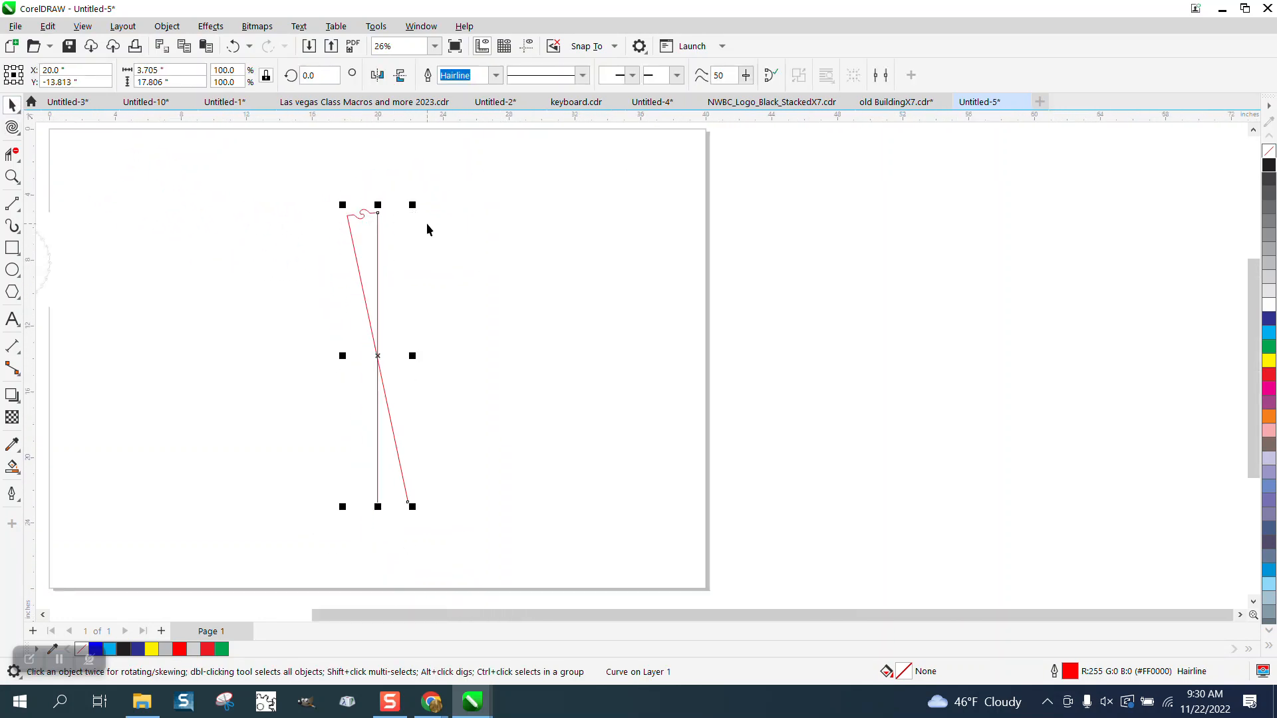
left_click(369, 221)
left_click(371, 208)
left_click(12, 466)
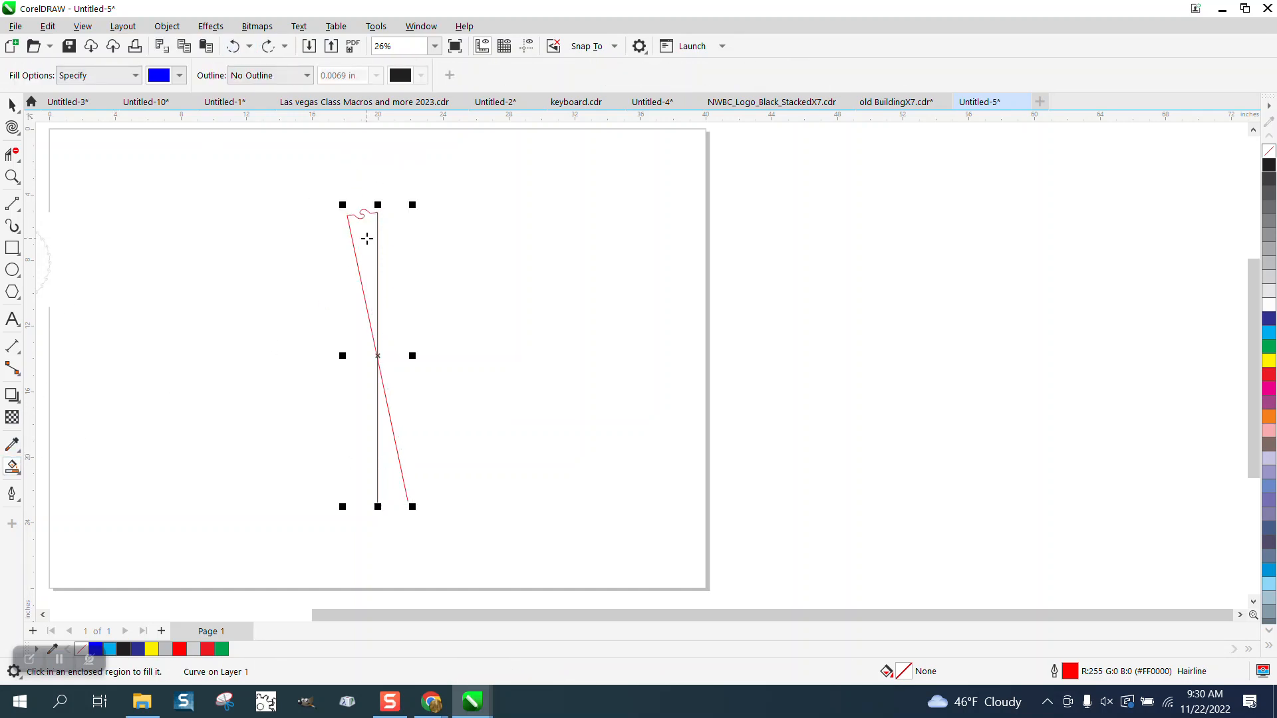
left_click(371, 239)
key("Right")
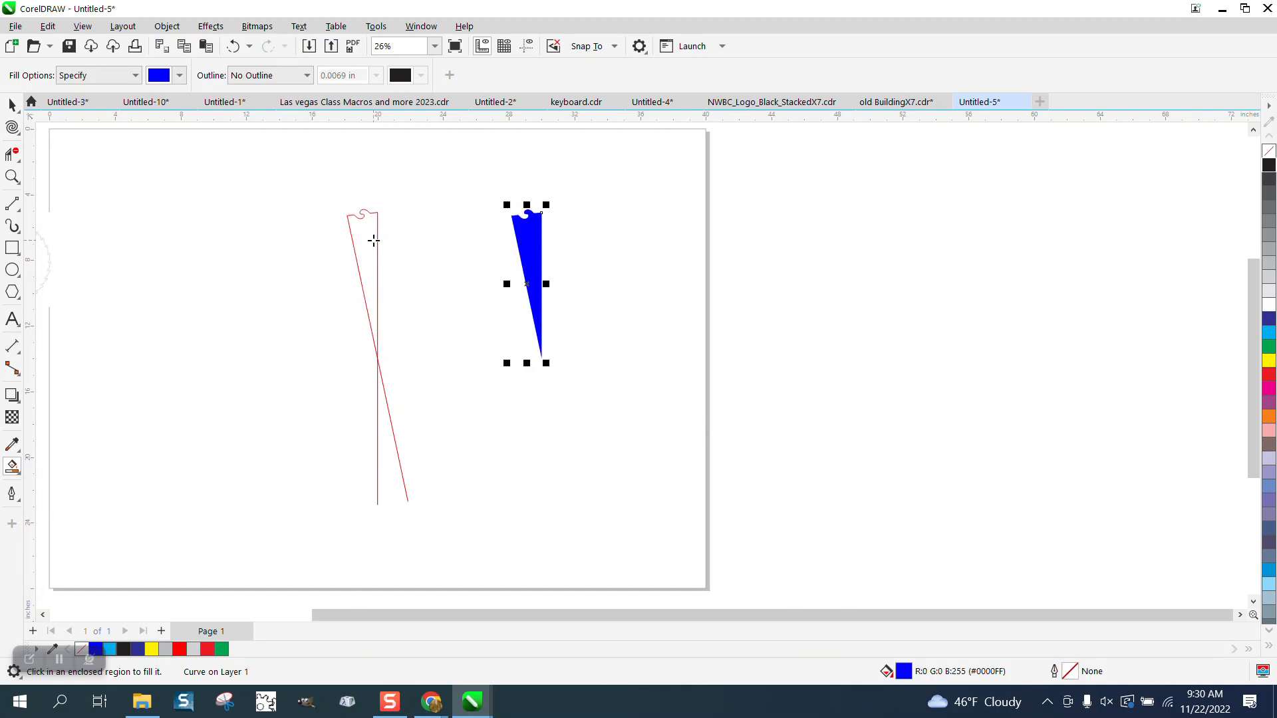
left_click(1268, 151)
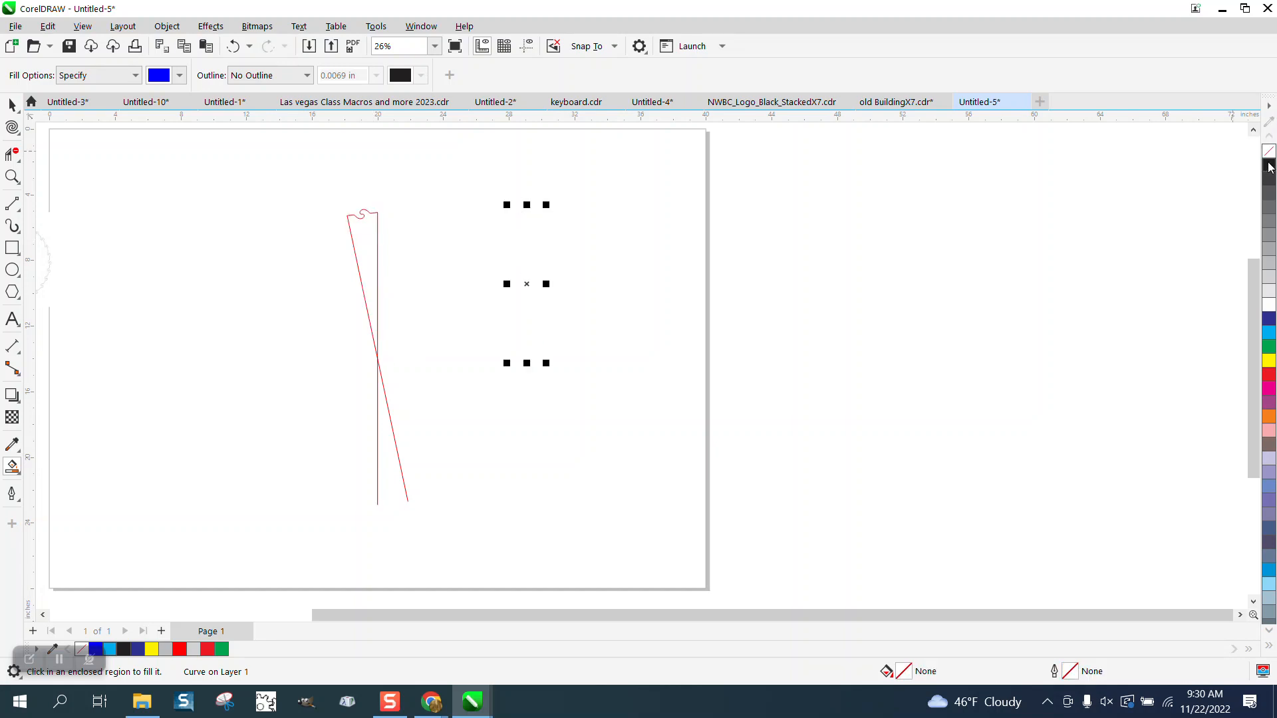
right_click(1268, 166)
Step: Delete the original red construction lines and move the black wedge 10 inches back to the left
left_click(12, 104)
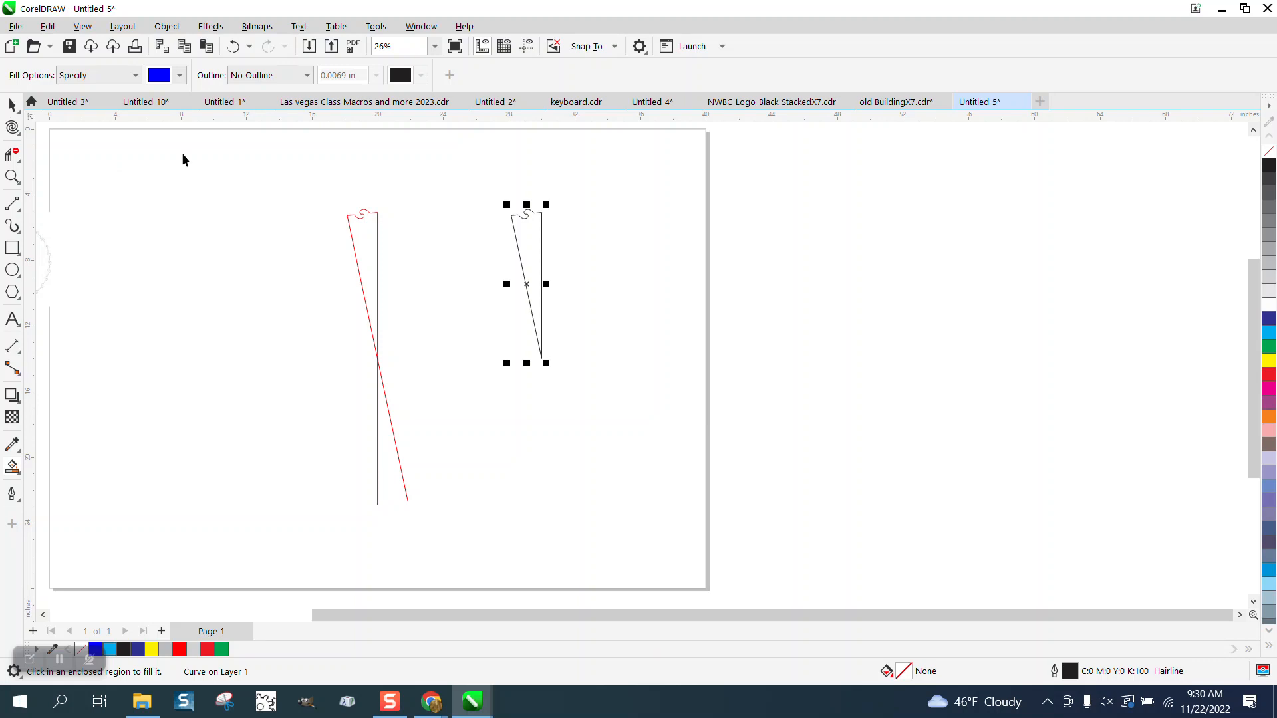
left_click_drag(292, 194, 462, 558)
key("Delete")
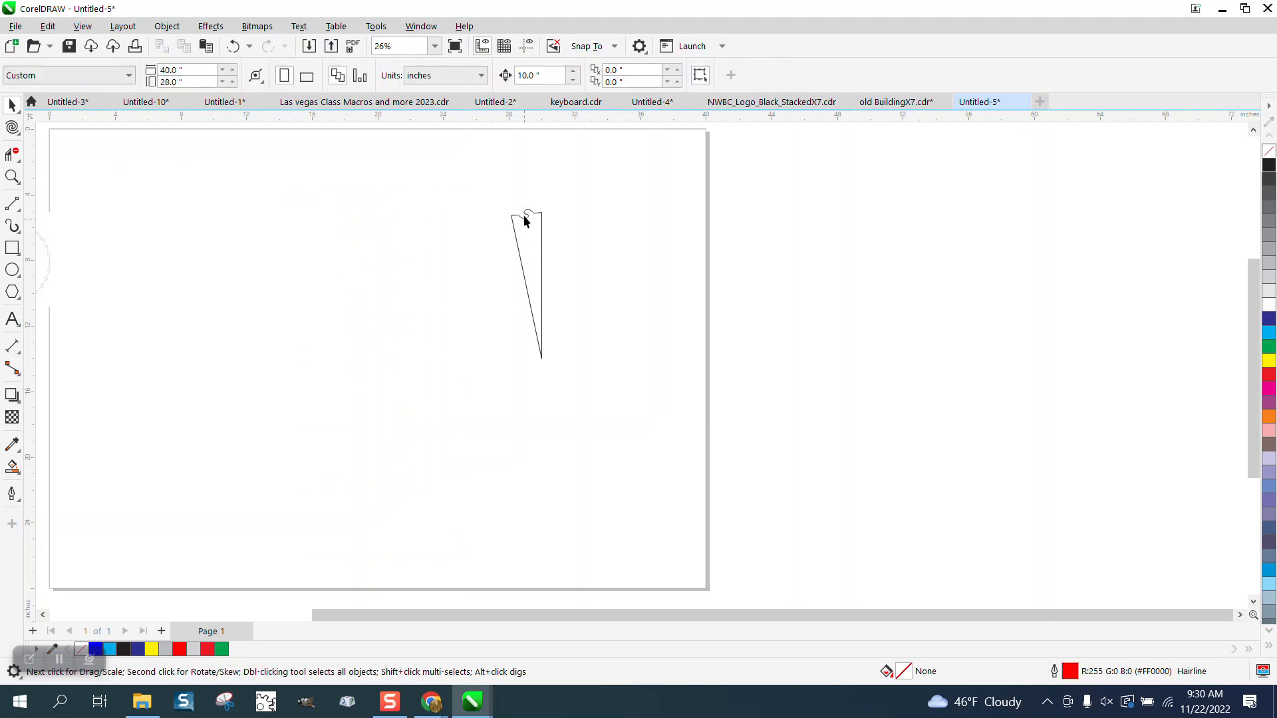
left_click_drag(581, 188, 411, 441)
key("Left")
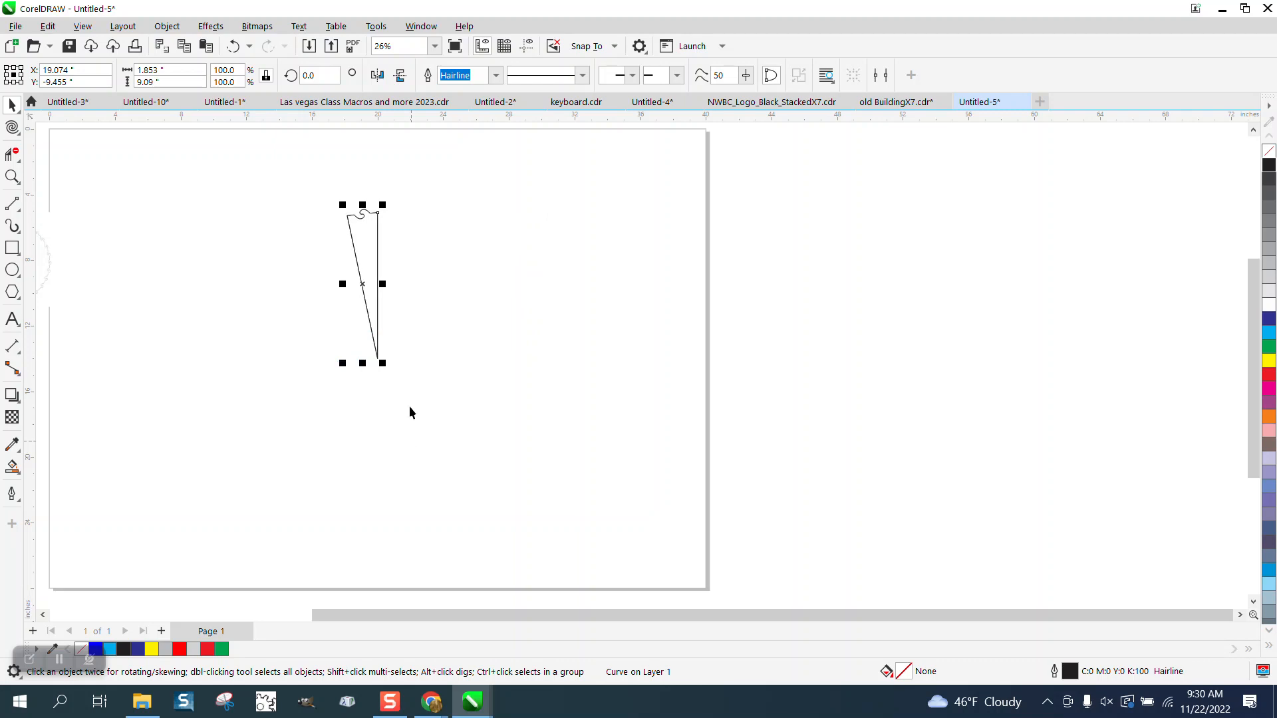
Step: Set the wedge's rotation centre on its lower tip and create a copy rotated 12 degrees
left_click(363, 285)
left_click_drag(362, 285, 378, 359)
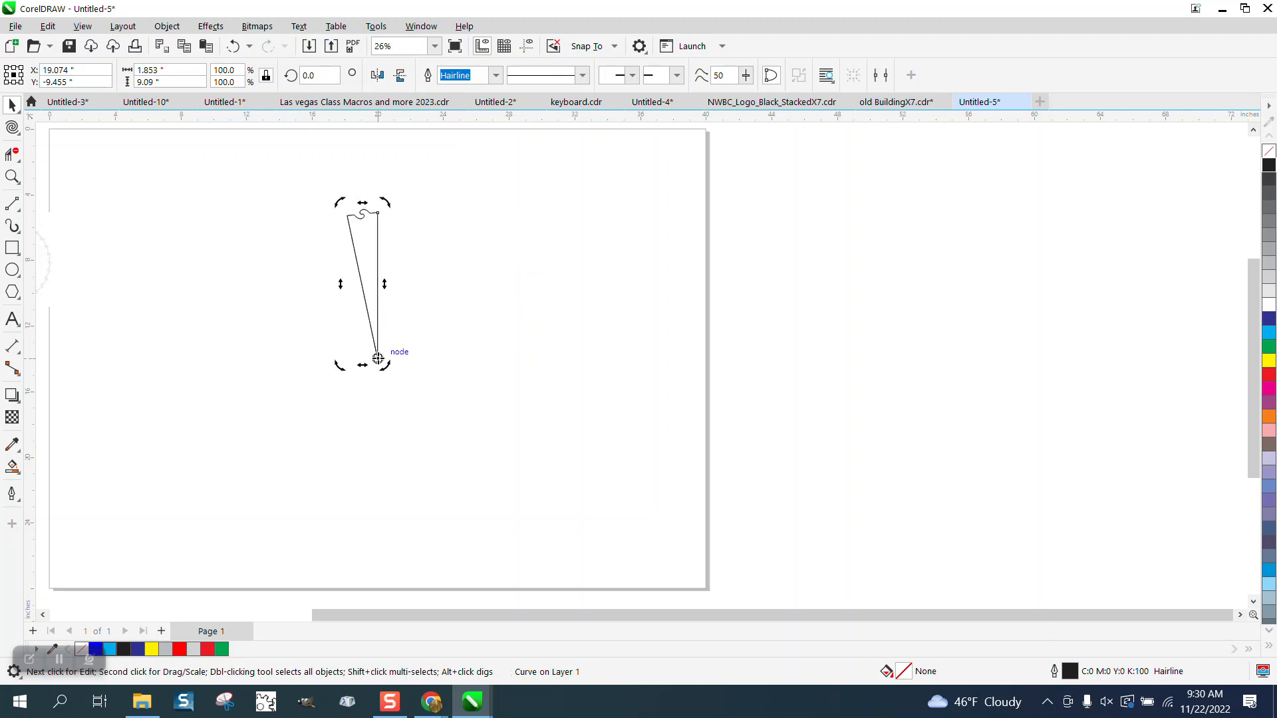
left_click(331, 72)
type("12")
key("Return")
Step: Repeat the 12-degree rotated copy until the wedges complete a full circle
key("ctrl+r")
key("ctrl+r")
key("ctrl+r")
key("ctrl+r")
key("ctrl+r")
key("ctrl+r")
key("ctrl+r")
key("ctrl+r")
key("ctrl+r")
key("ctrl+r")
key("ctrl+r")
key("ctrl+r")
key("ctrl+r")
key("ctrl+r")
key("ctrl+r")
key("ctrl+r")
key("ctrl+r")
key("ctrl+r")
key("ctrl+r")
key("ctrl+r")
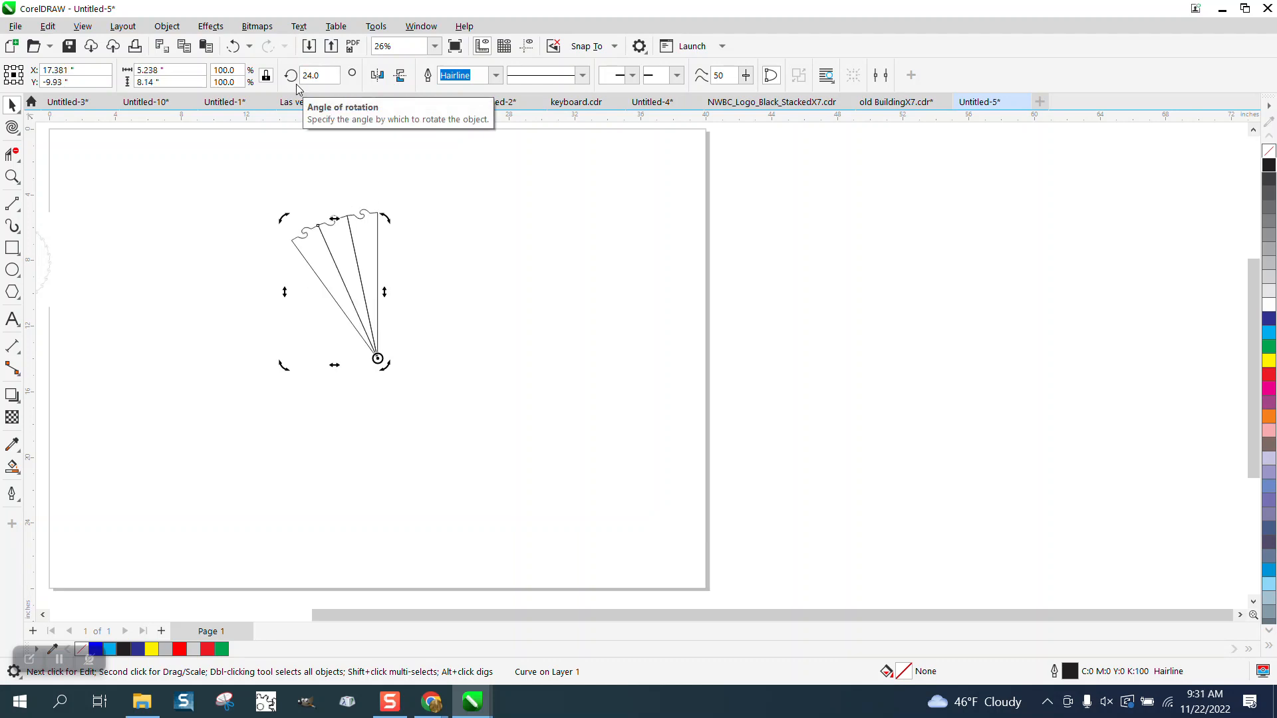
key("ctrl+r")
key("ctrl+r")
key("ctrl+r")
key("ctrl+r")
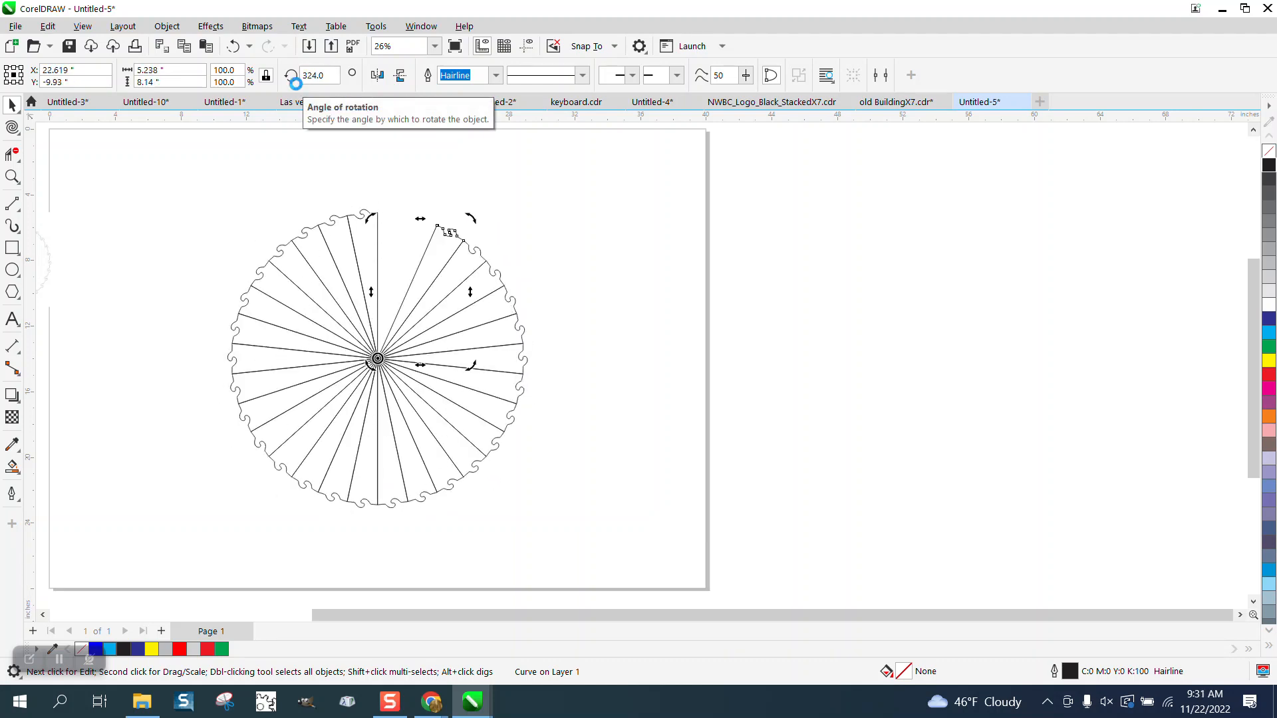
Step: Remove all the spokes inside the circle with Virtual Segment Delete, leaving only the curled outer edge
left_click(525, 172)
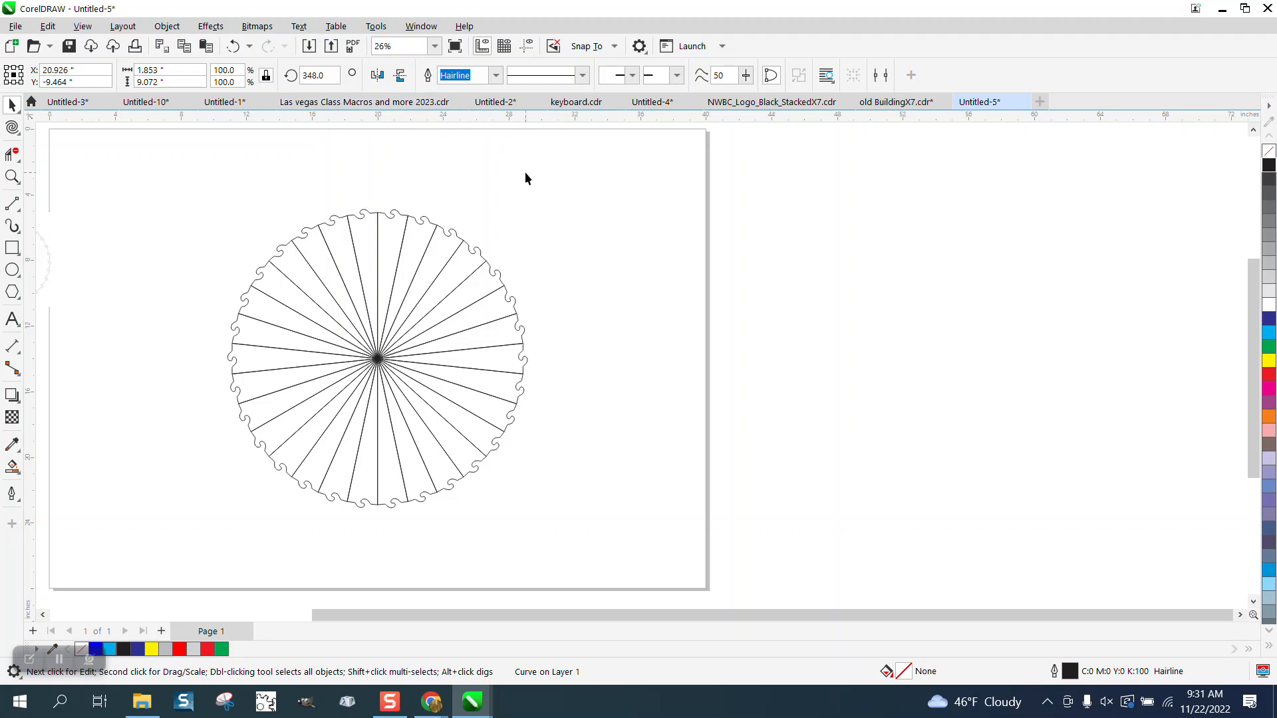
left_click(11, 156)
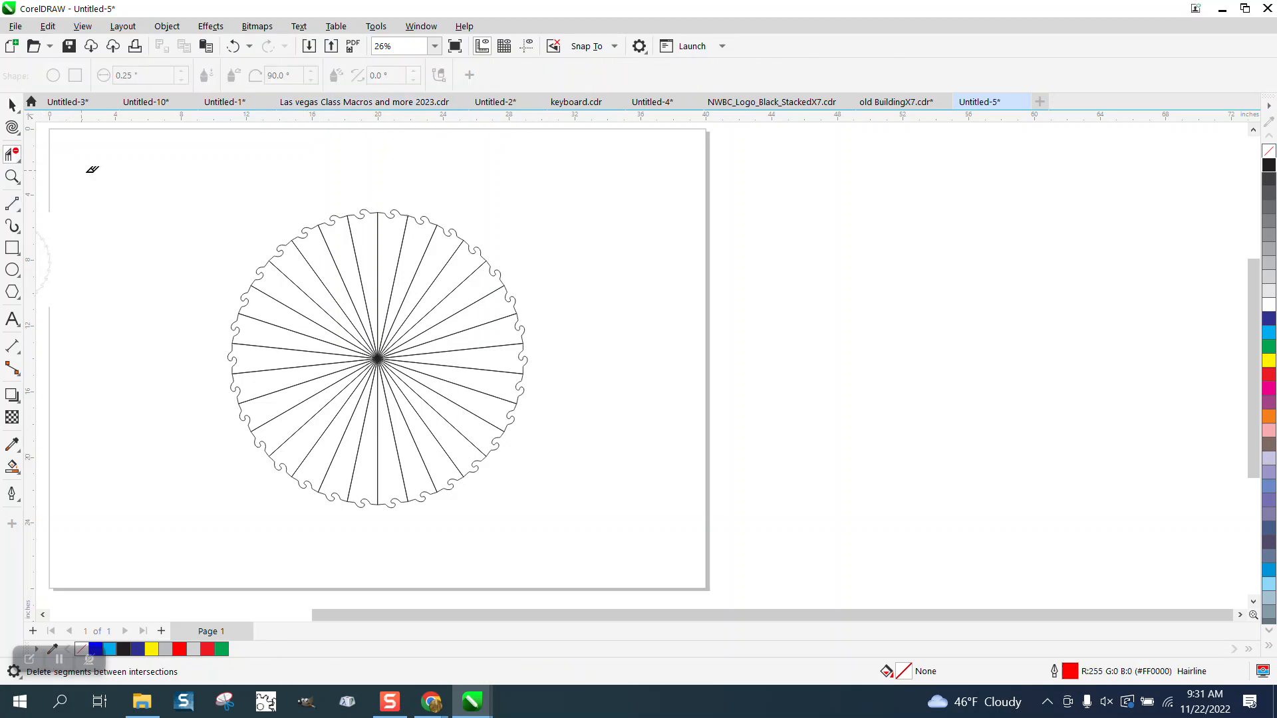
mouse_move(284, 272)
left_mouse_down()
mouse_move(285, 365)
mouse_move(433, 433)
mouse_move(476, 439)
left_mouse_up()
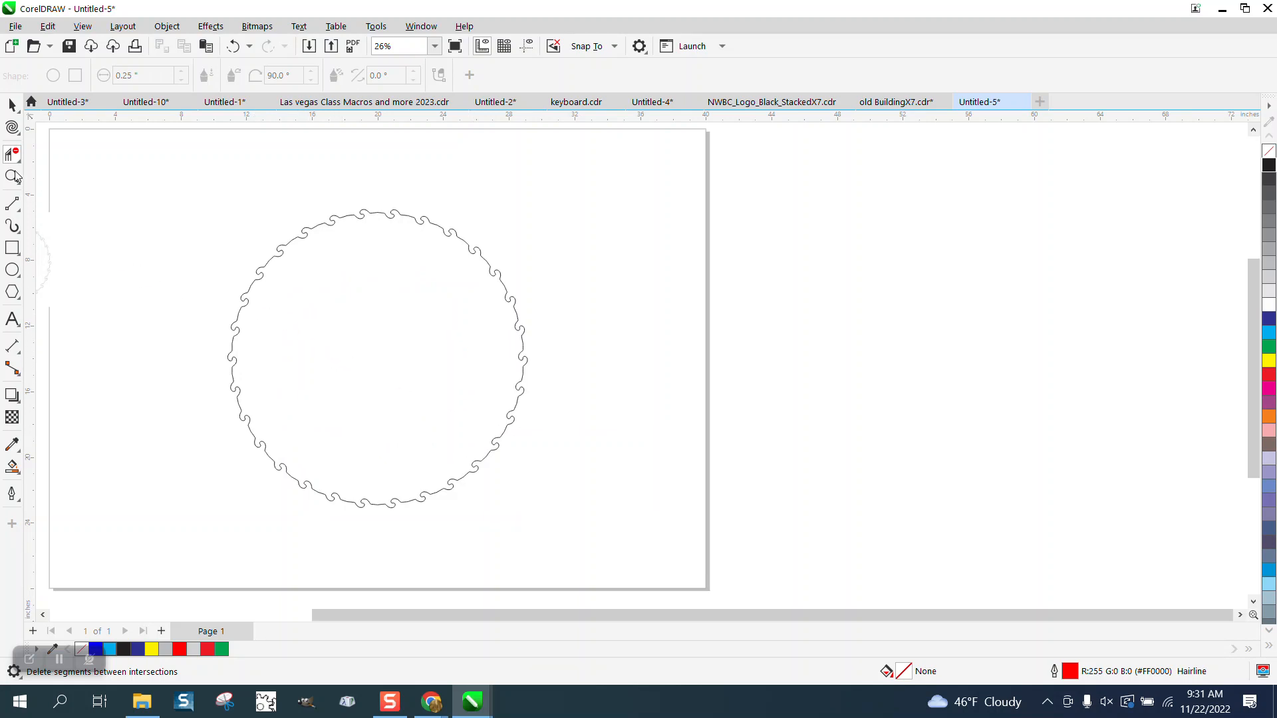
Step: Pull one edge segment out of the ring to check whether it is joined, and undo the move
left_click(12, 106)
left_click_drag(348, 214, 347, 193)
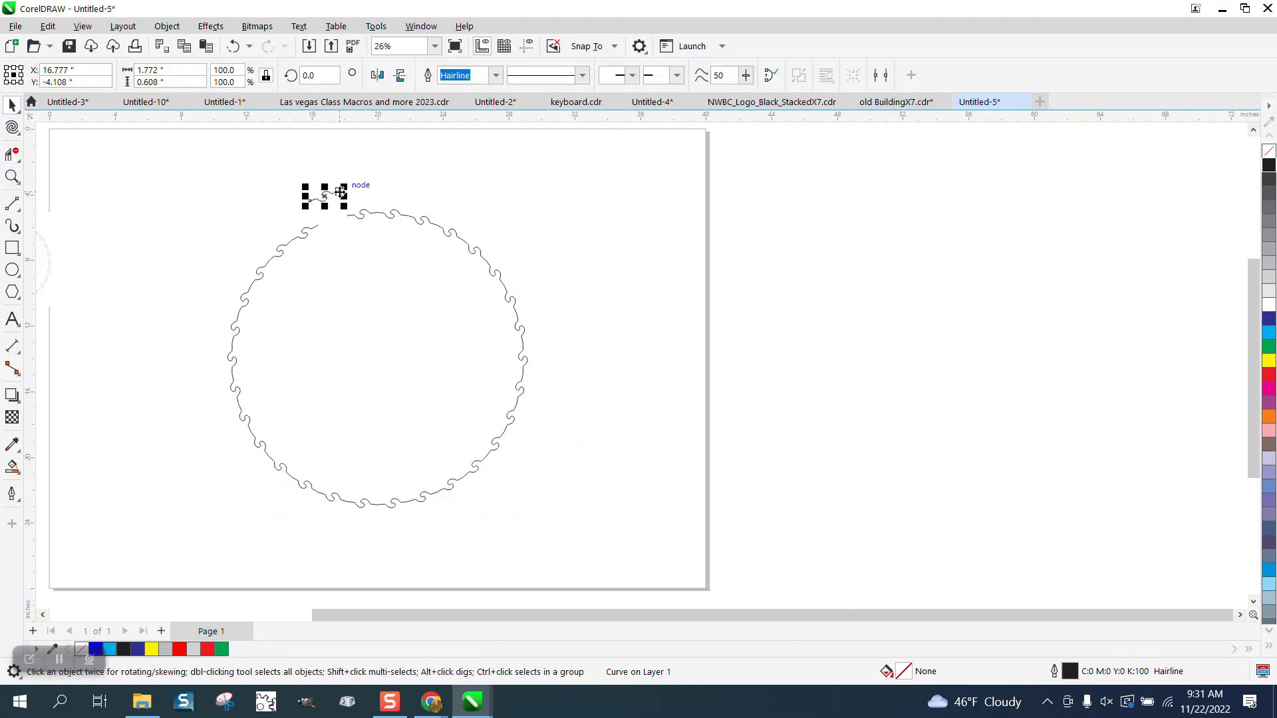
left_click(232, 46)
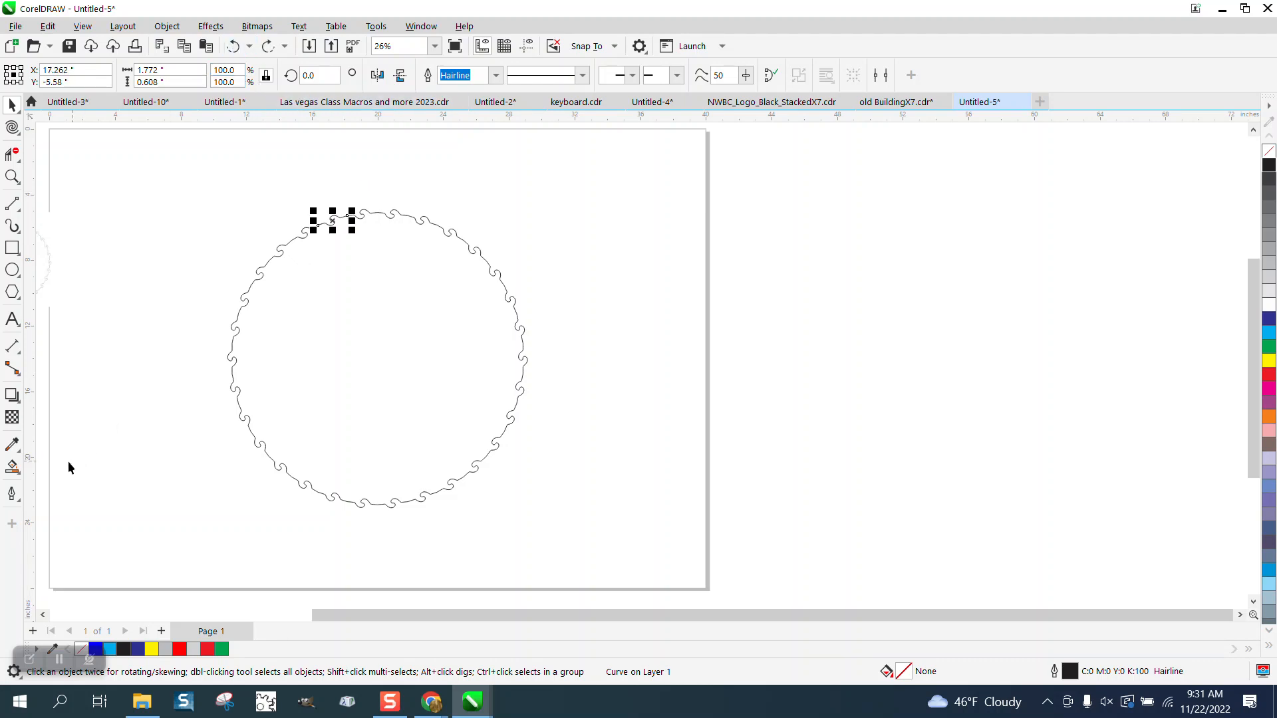
Step: Create one closed shape from the ring with Smart Fill, placed 20 inches to the right with no fill and a black outline
left_click(12, 467)
left_click(375, 431)
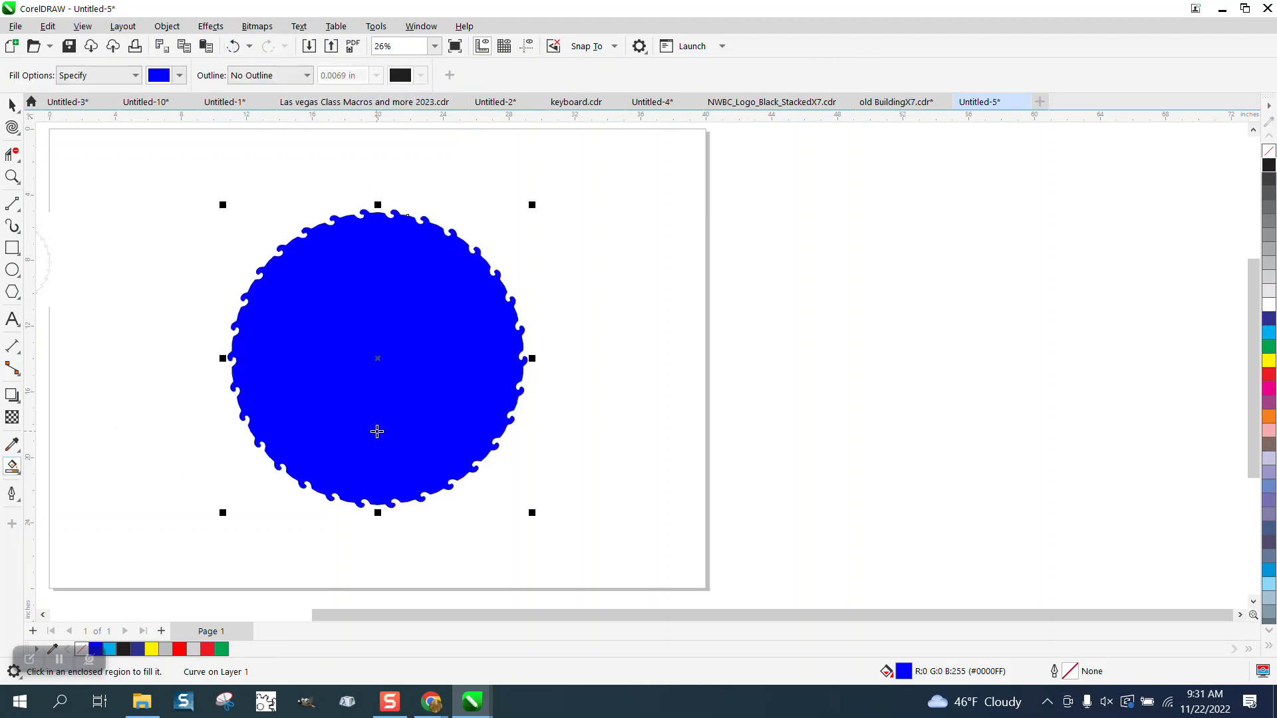
key("Right")
key("Right")
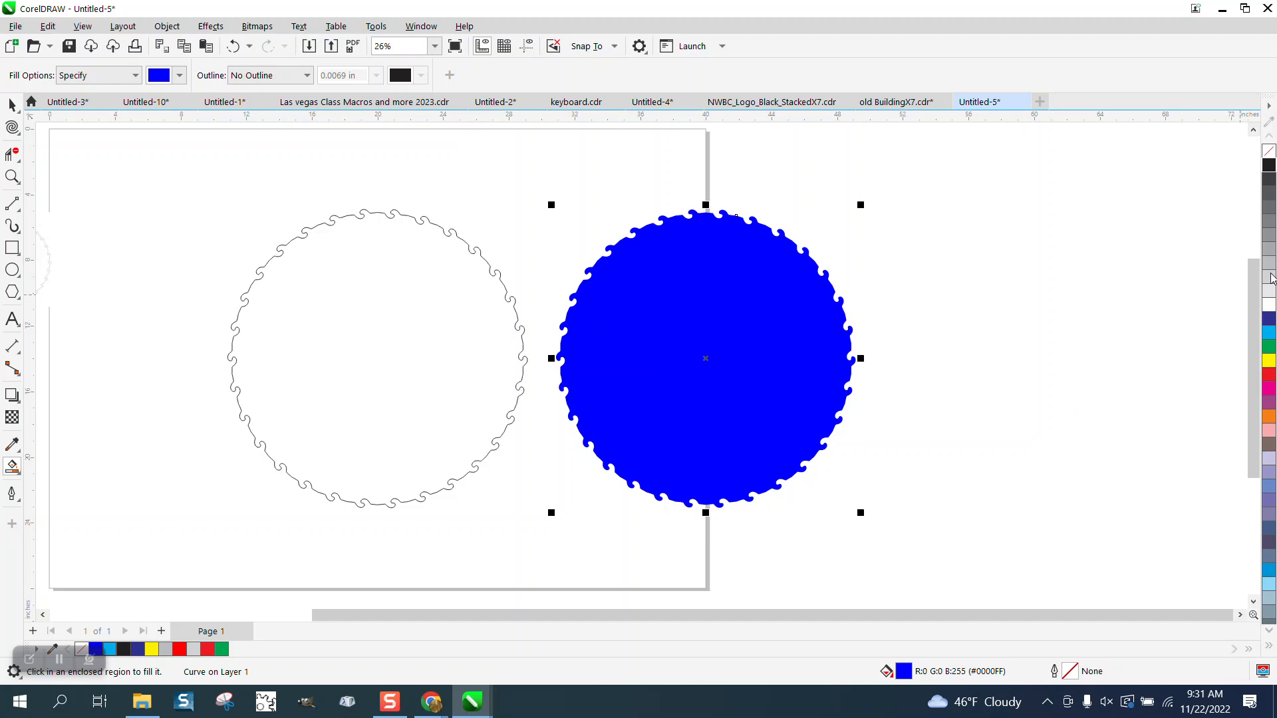
left_click(1269, 151)
right_click(1269, 165)
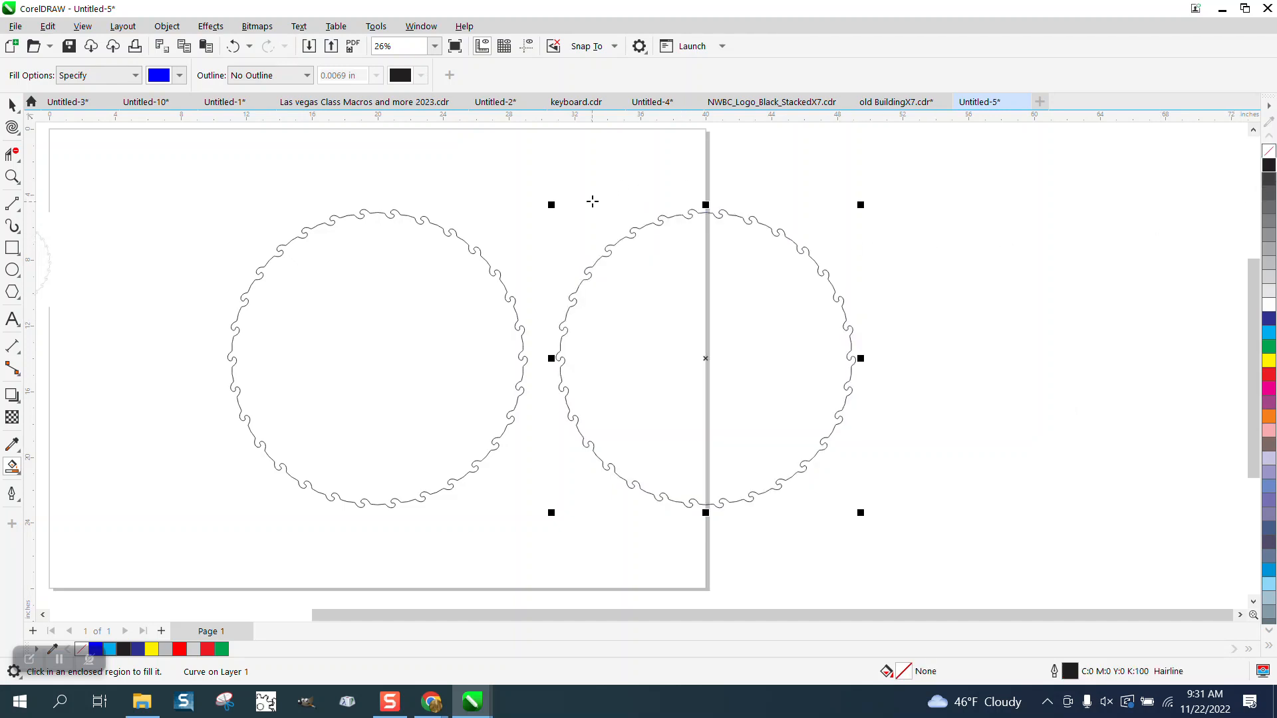
Step: Delete the original ring of separate segments and move the closed circle back onto the middle of the page
left_click(13, 104)
left_click_drag(181, 203, 553, 525)
key("Delete")
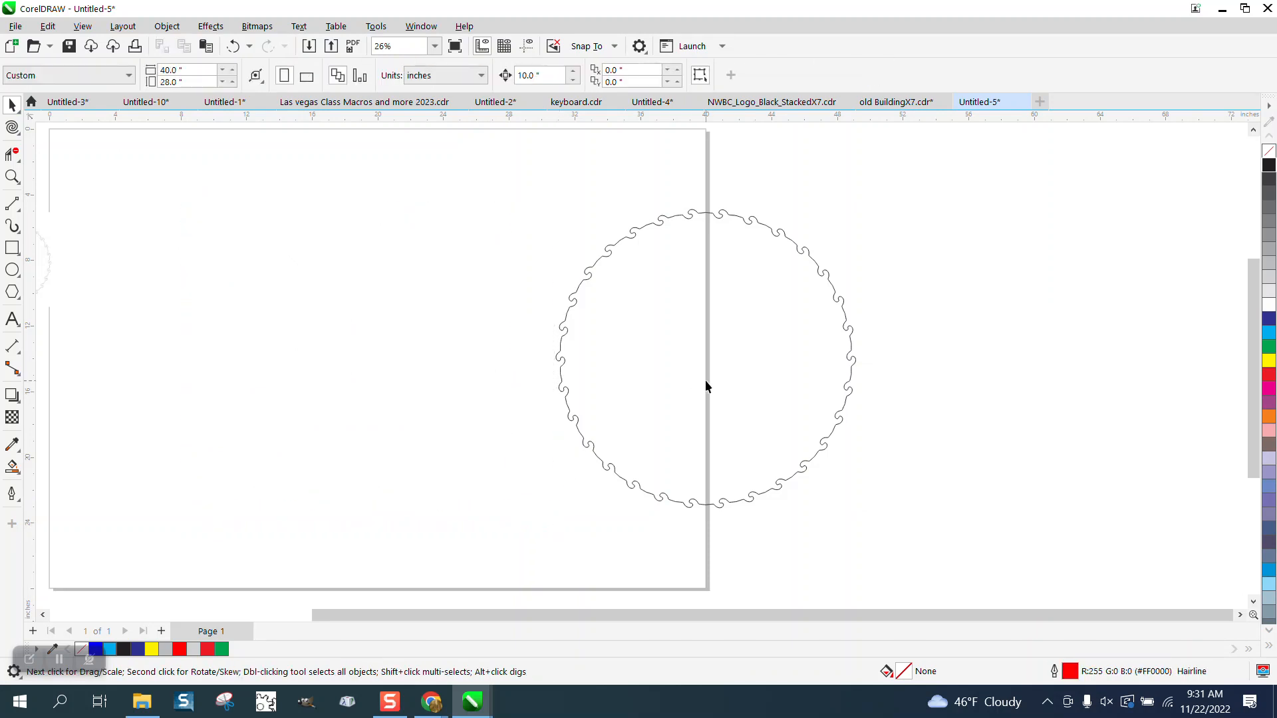
left_click_drag(705, 380, 408, 369)
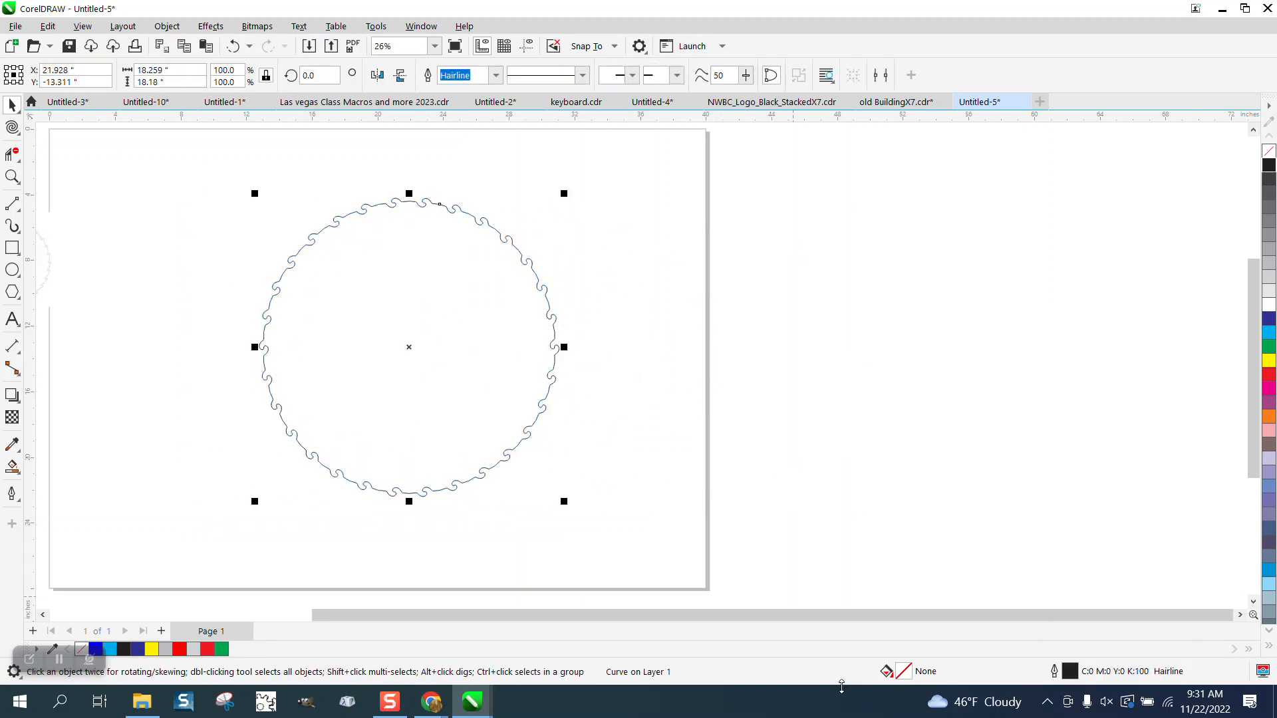
Step: Set the circle's outline width to 0.03125 in and make the outline scale with the object
double_click(1070, 672)
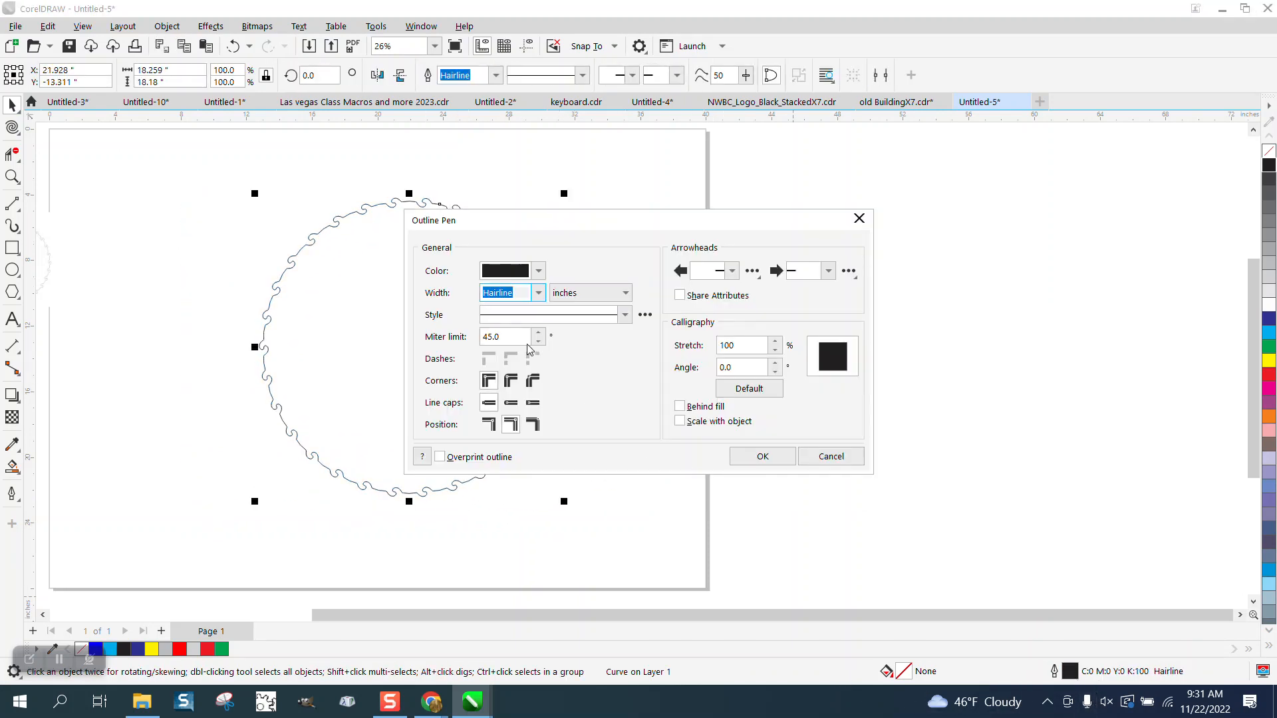
left_click(538, 293)
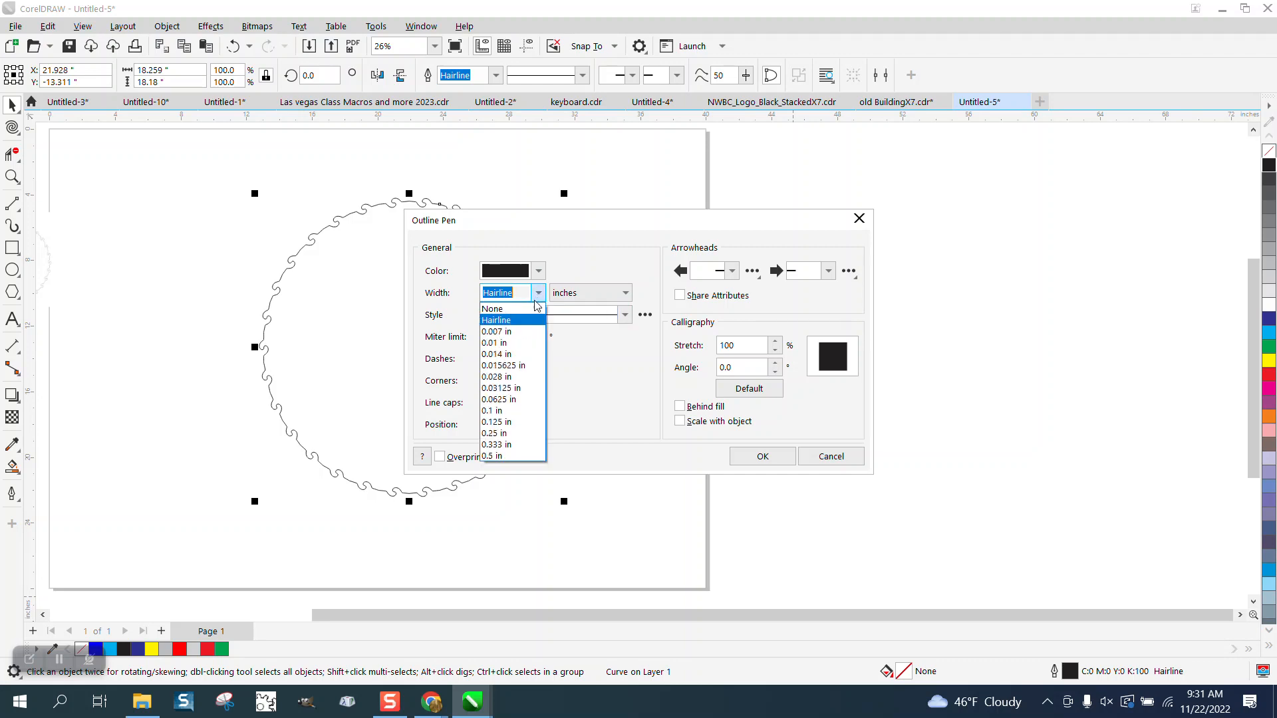
left_click(490, 388)
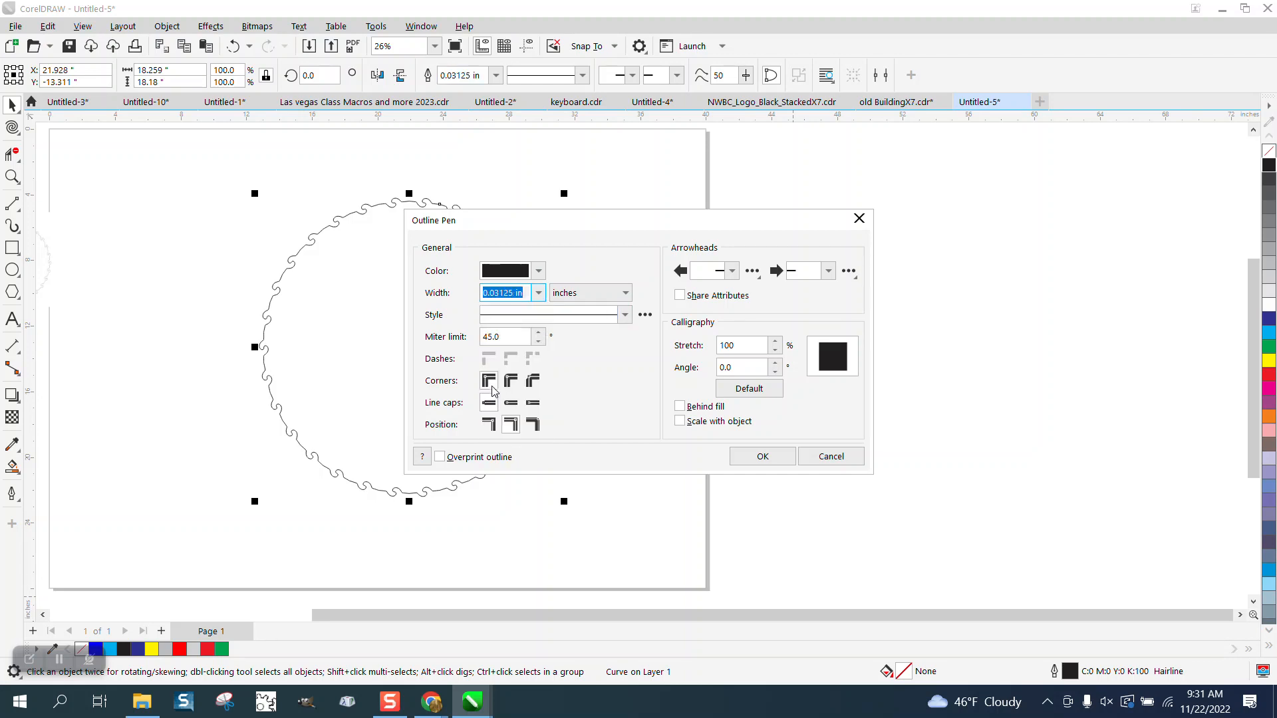
left_click(679, 421)
left_click(760, 457)
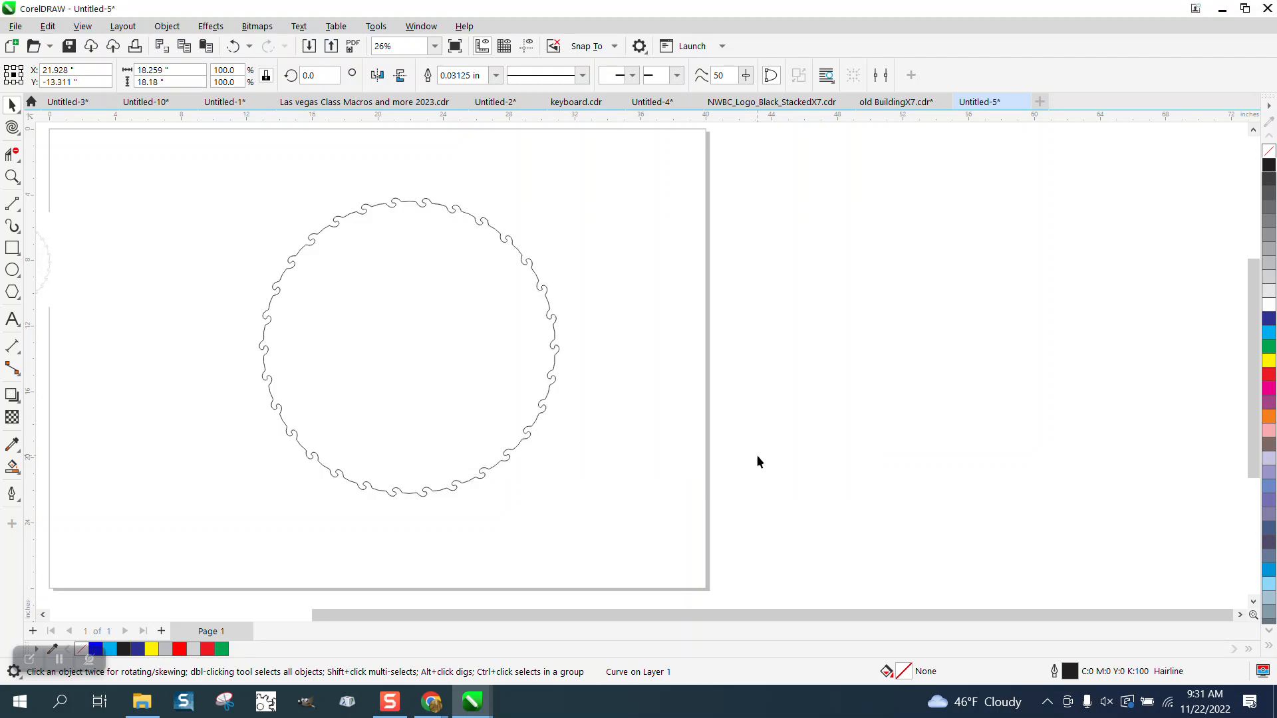
Step: Scale the curled circle to 50% and move it to the right half of the page
left_click(542, 278)
left_click(516, 273)
left_click_drag(561, 196, 410, 348)
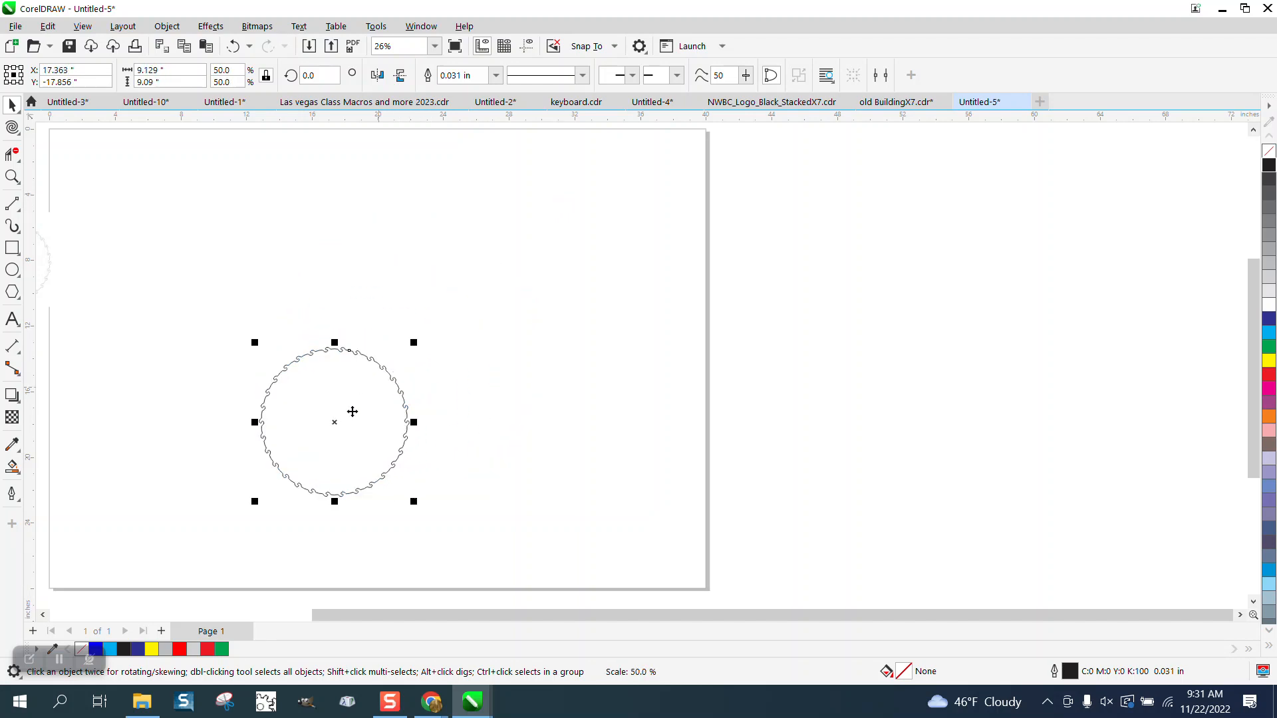
left_click_drag(351, 413, 518, 327)
Step: Move the small circle and the reference image onto the page, and shrink the larger curled circle to about 5.08 inches wide
scroll(417, 335, "down", 1)
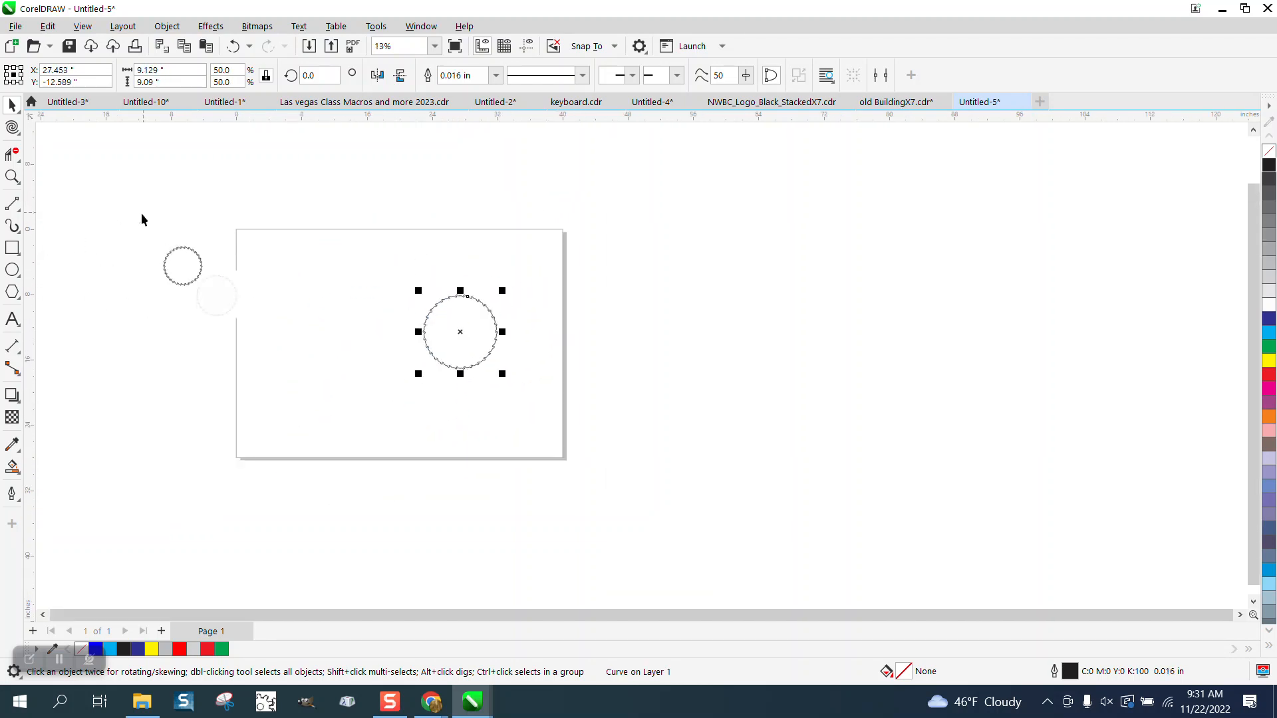
mouse_move(141, 213)
left_mouse_down()
mouse_move(247, 319)
mouse_move(308, 353)
mouse_move(382, 379)
mouse_move(371, 334)
left_mouse_up()
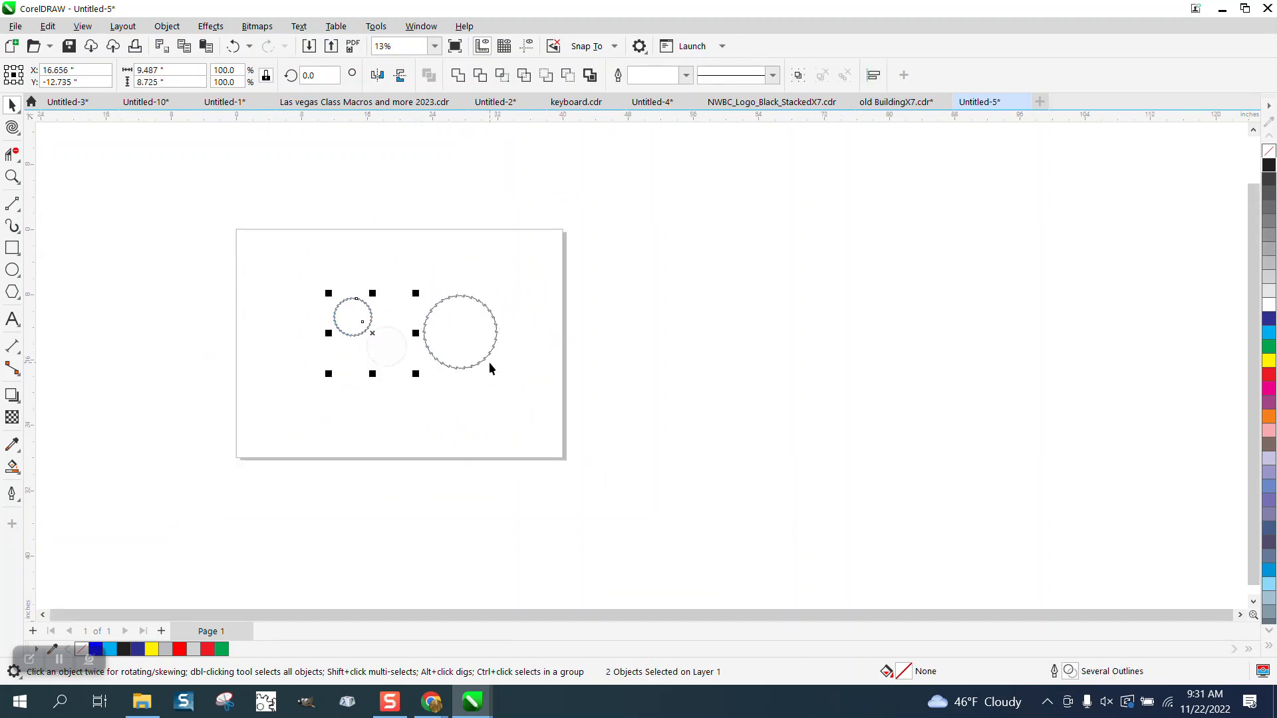
left_click(463, 350)
left_click_drag(501, 286, 417, 320)
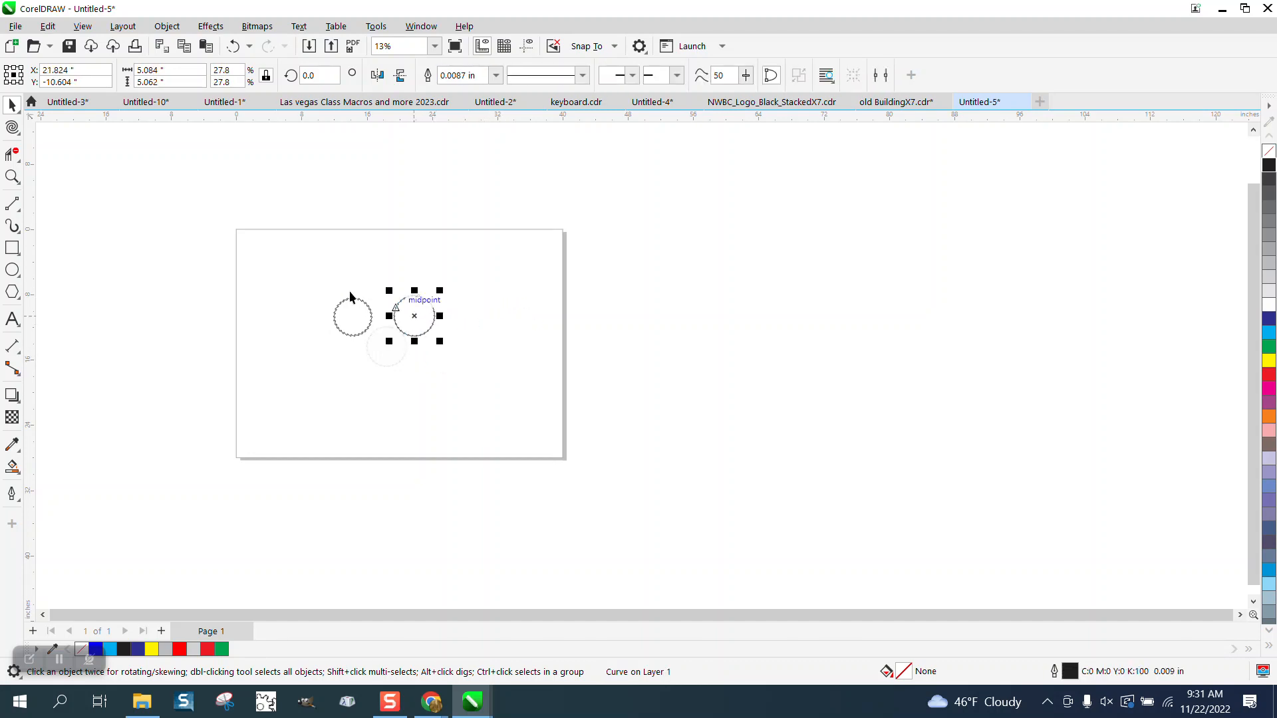
Step: Move the faint reference image to the newly scaled circle and lay the circle over it for comparison
left_click(12, 176)
left_click_drag(302, 277, 542, 390)
left_click_drag(484, 294, 617, 376)
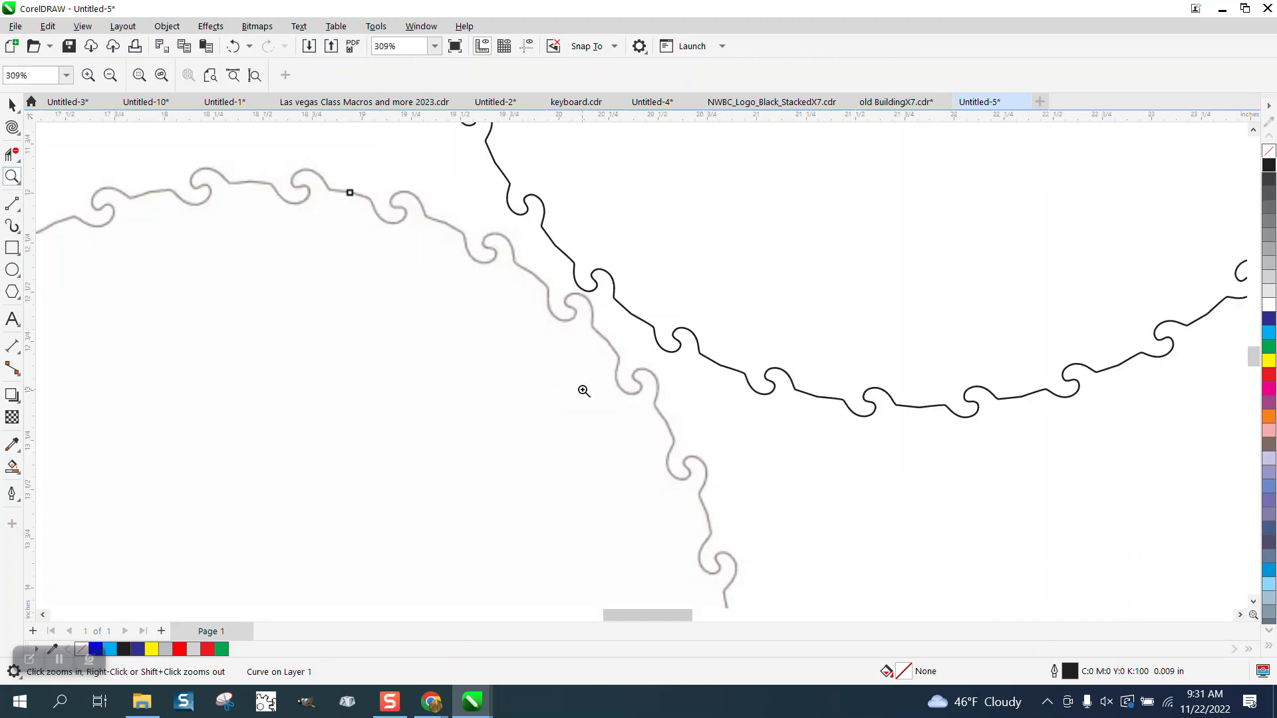
right_click(590, 388)
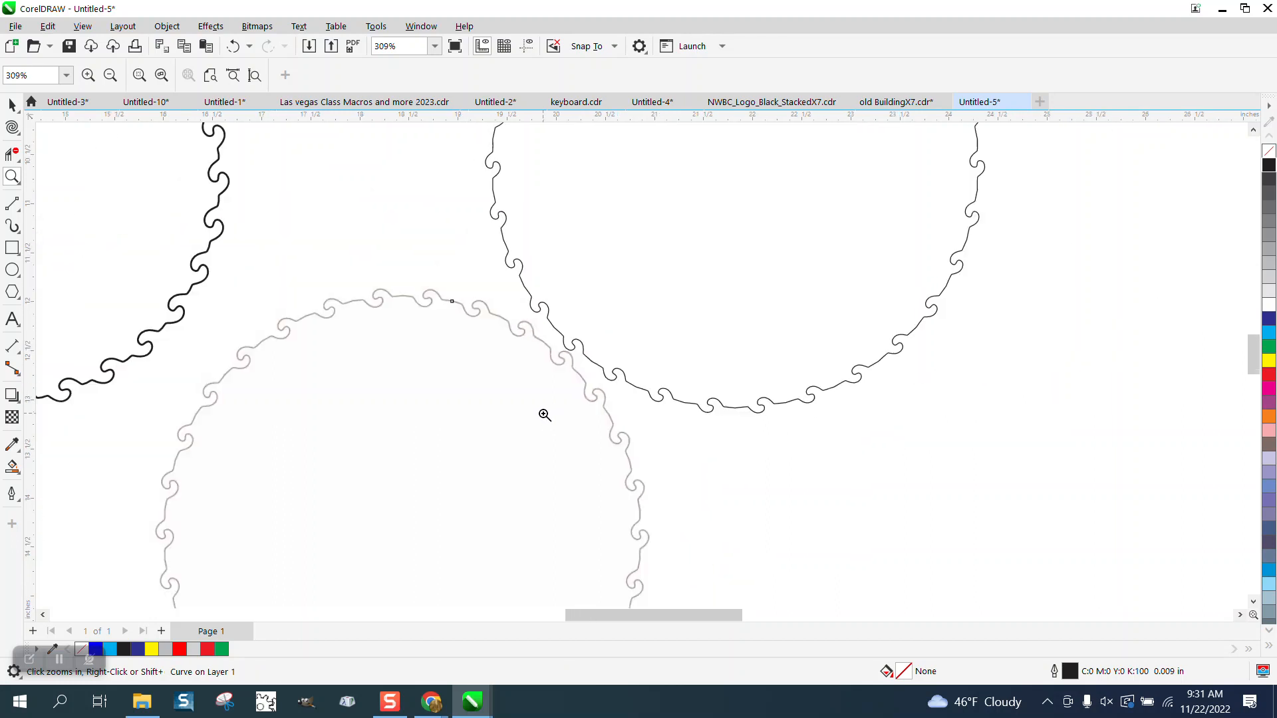
right_click(316, 284)
key("space")
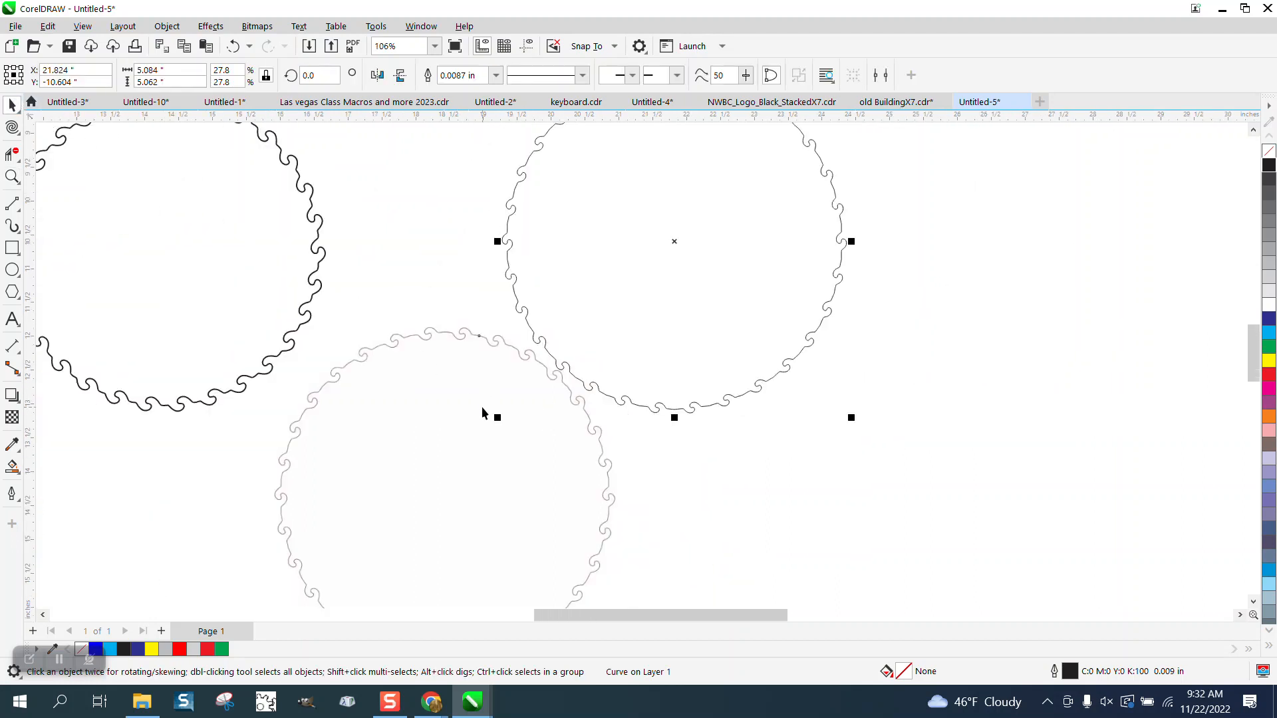
left_click(482, 408)
left_click_drag(481, 408, 691, 238)
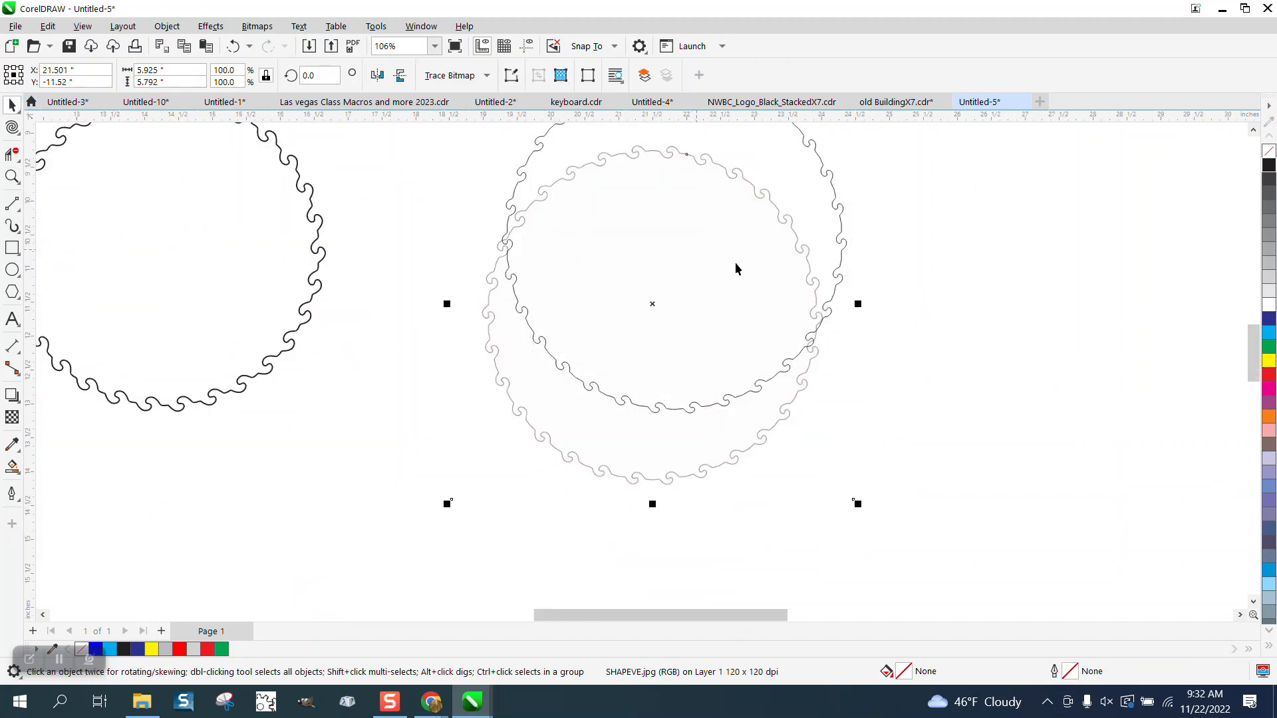
scroll(827, 459, "down", 2)
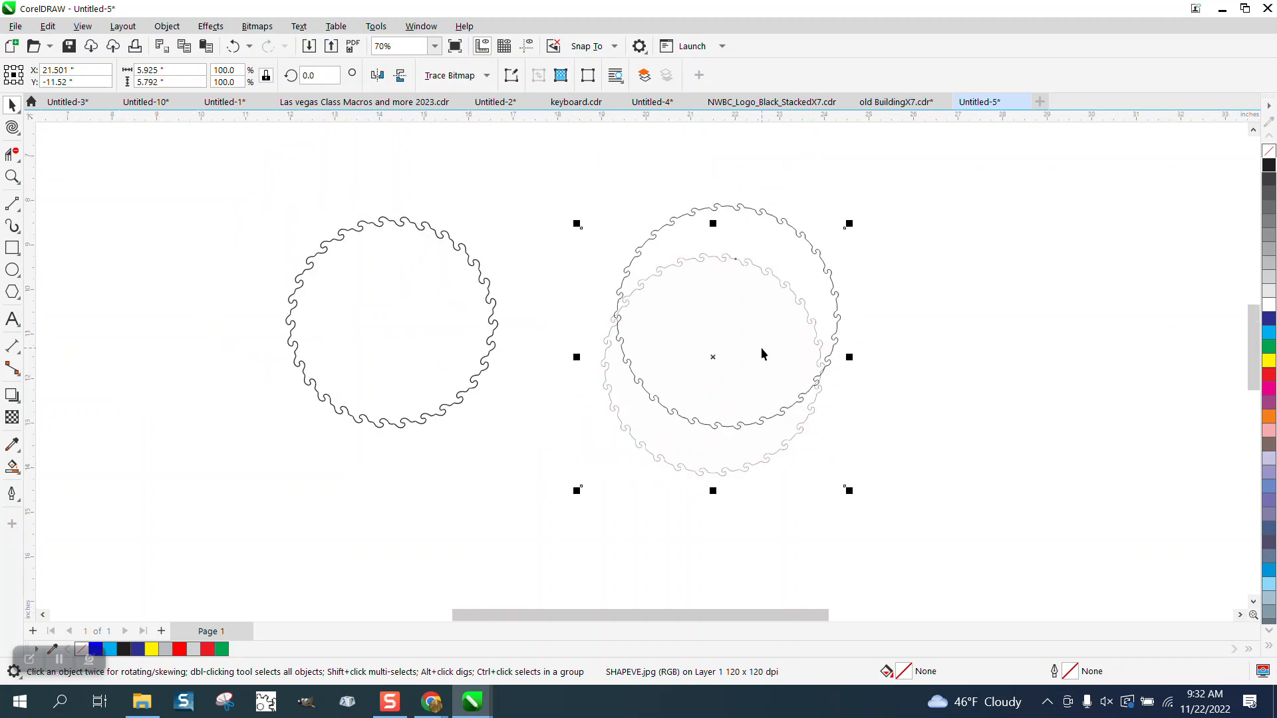
left_click(764, 295)
left_click_drag(764, 295, 743, 412)
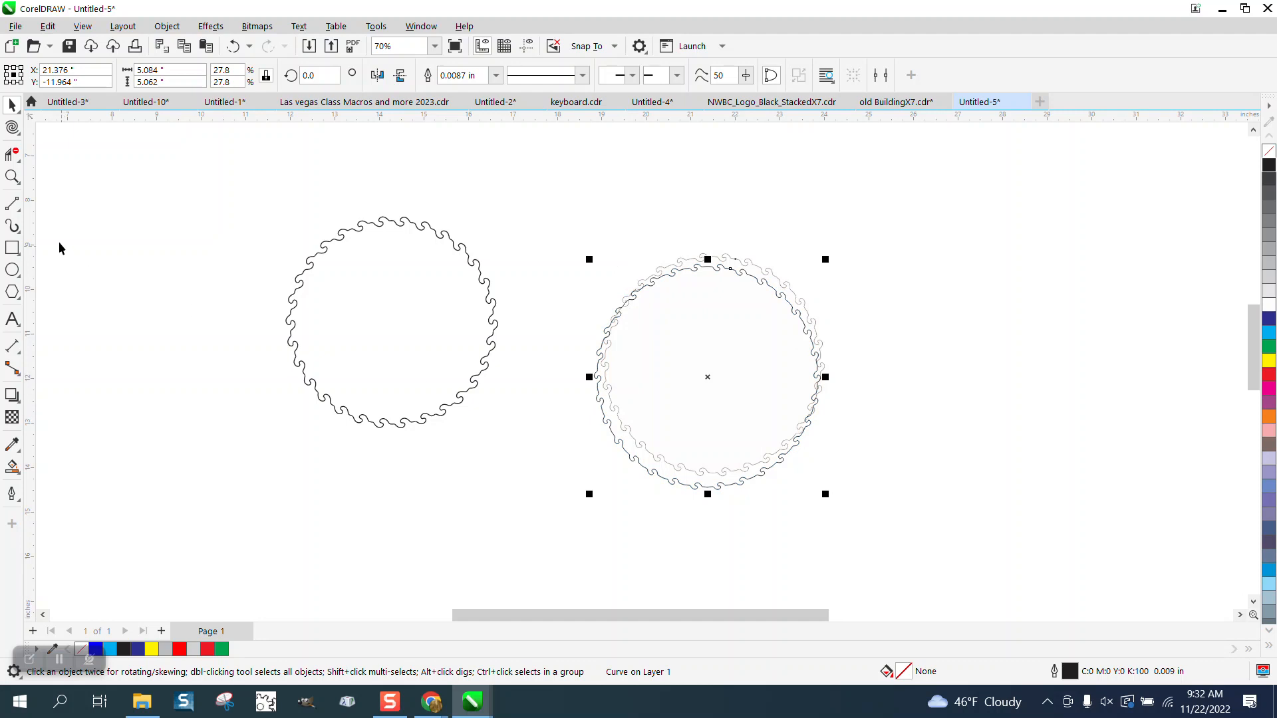
Step: Compare the curls of the new circle with the reference image and with the thicker-outlined circle up close
left_click(12, 176)
left_click_drag(712, 253, 832, 329)
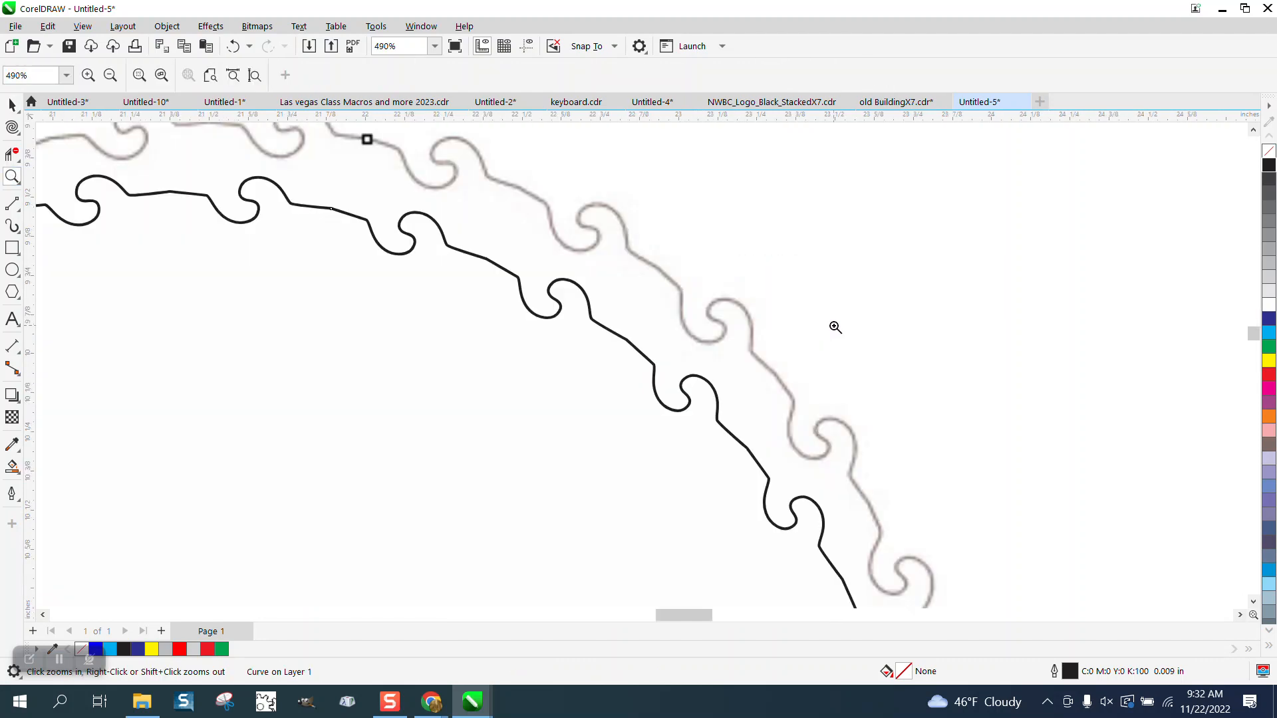
scroll(765, 451, "down", 3)
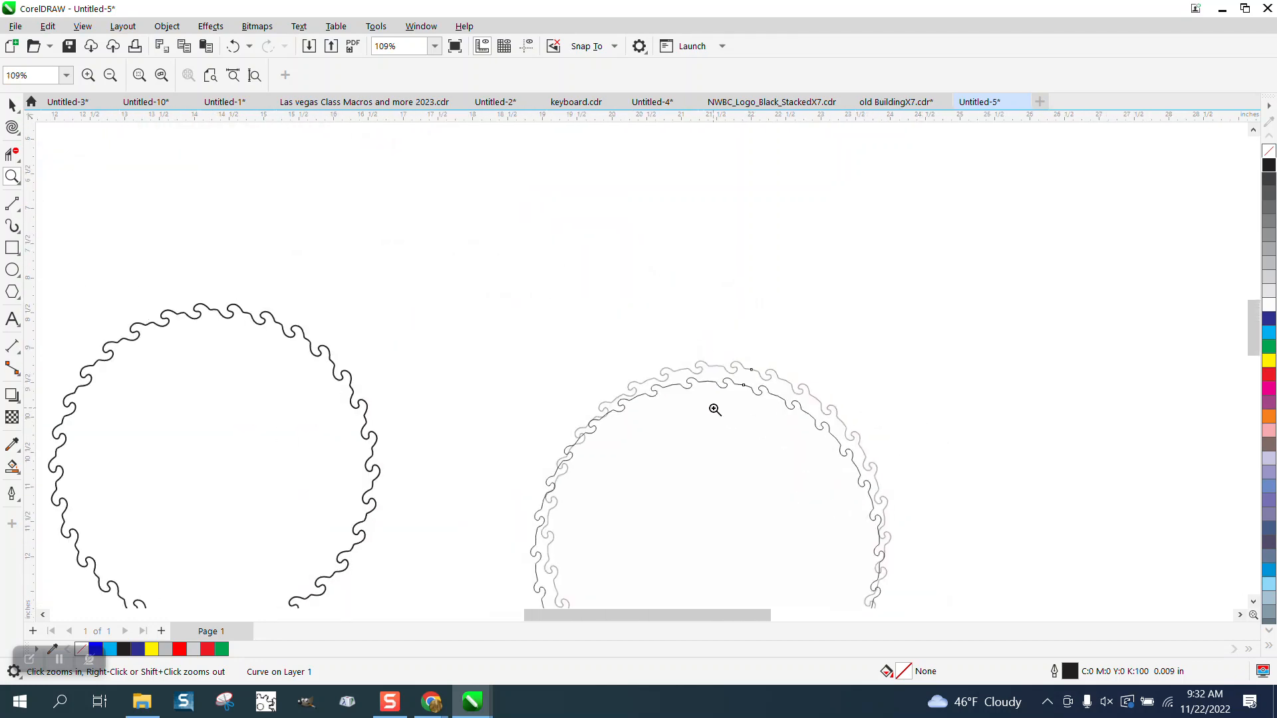
left_click_drag(285, 312, 402, 419)
scroll(494, 363, "down", 1)
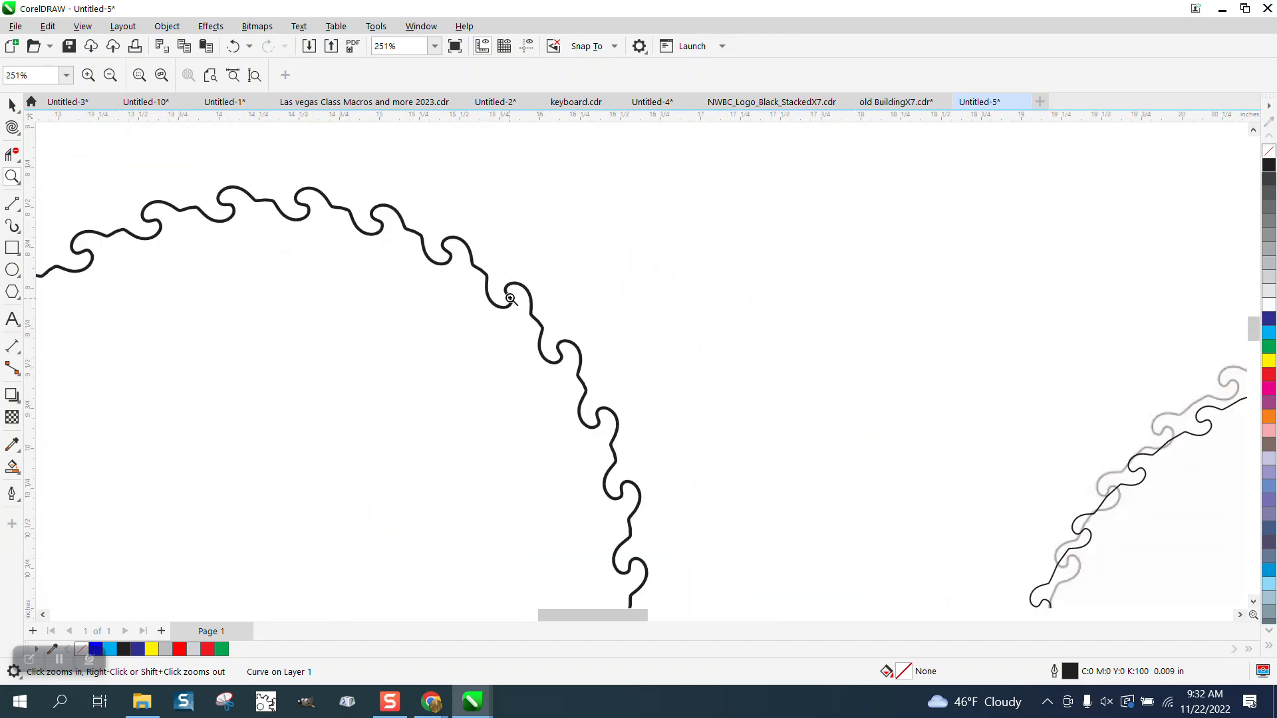
scroll(510, 299, "down", 2)
scroll(730, 341, "down", 1)
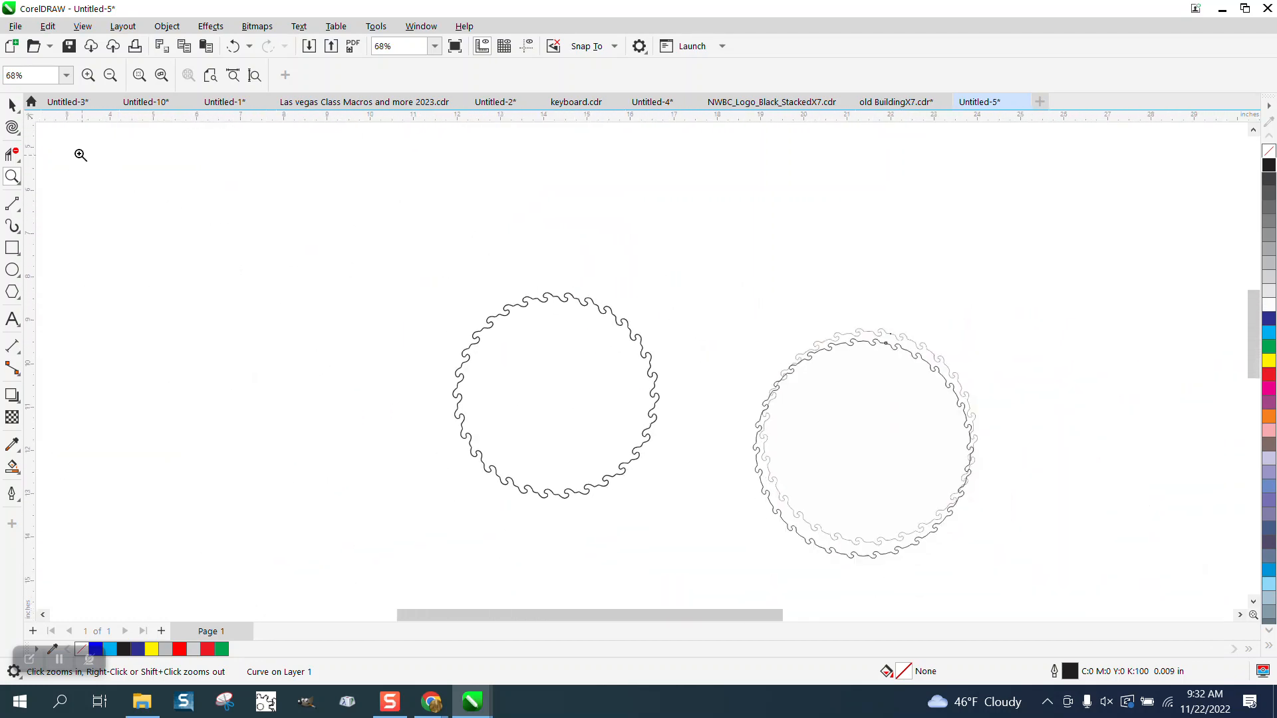
Step: Move the new circle off the reference image and delete the thicker-outlined circle
left_click(12, 105)
left_click_drag(865, 440, 716, 355)
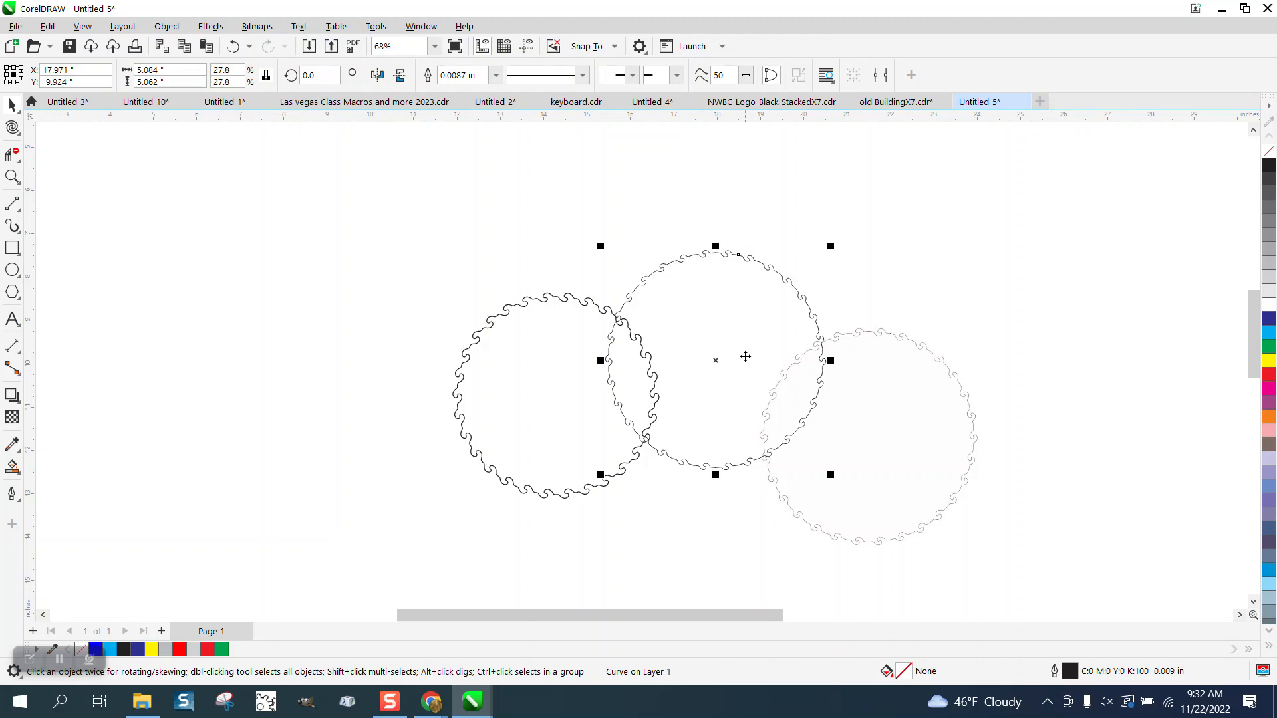
left_click(576, 348)
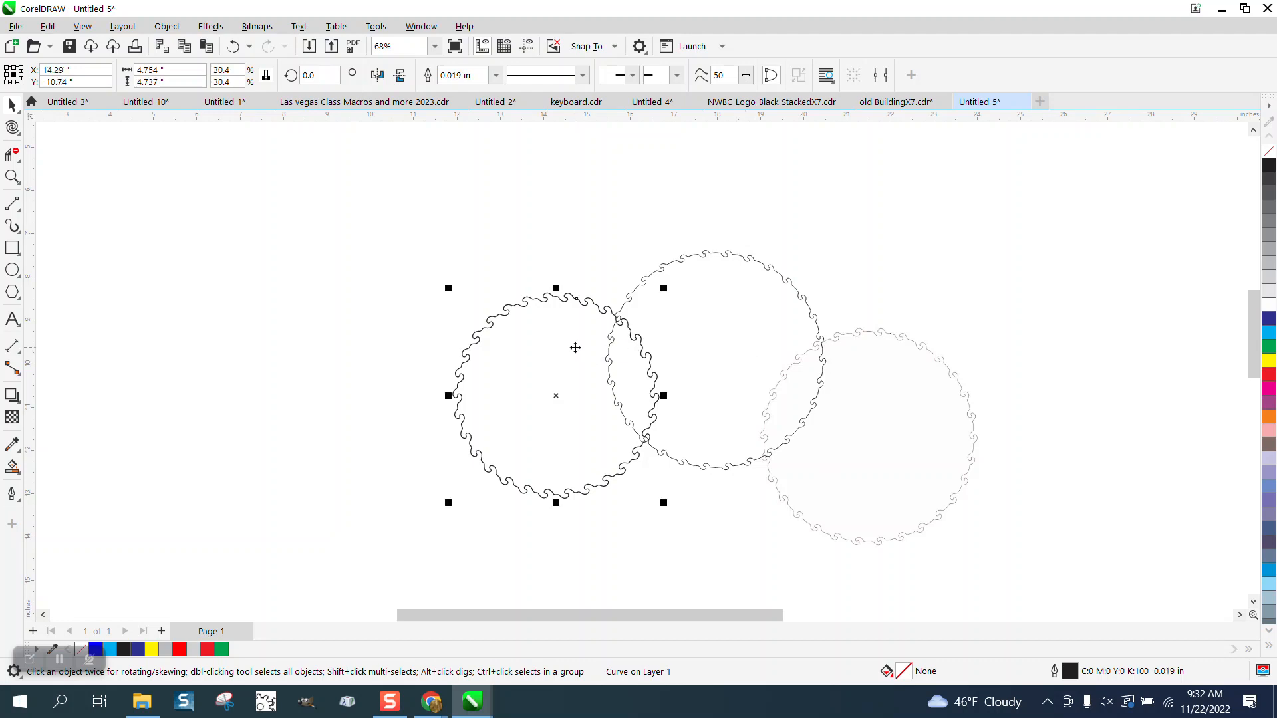
key("Delete")
Step: Centre the curled circle and the reference image on the page
left_click(671, 334)
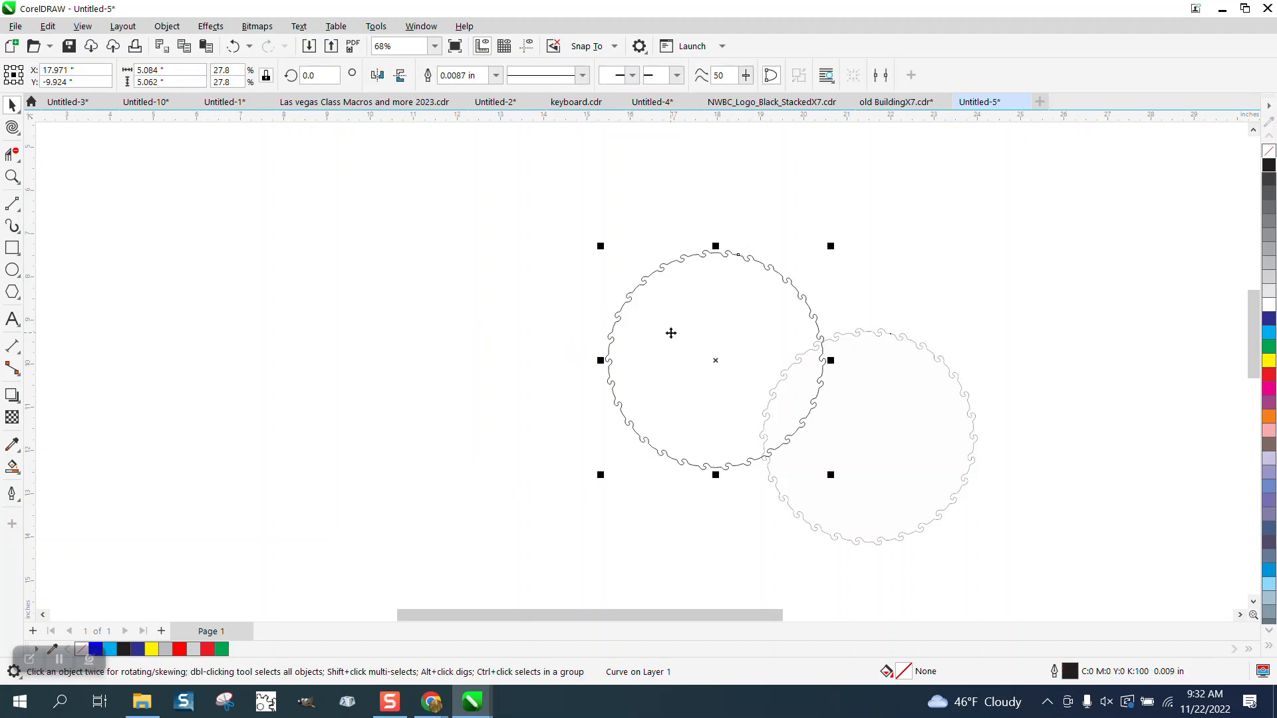
key("p")
left_click(882, 385)
key("p")
scroll(754, 326, "down", 2)
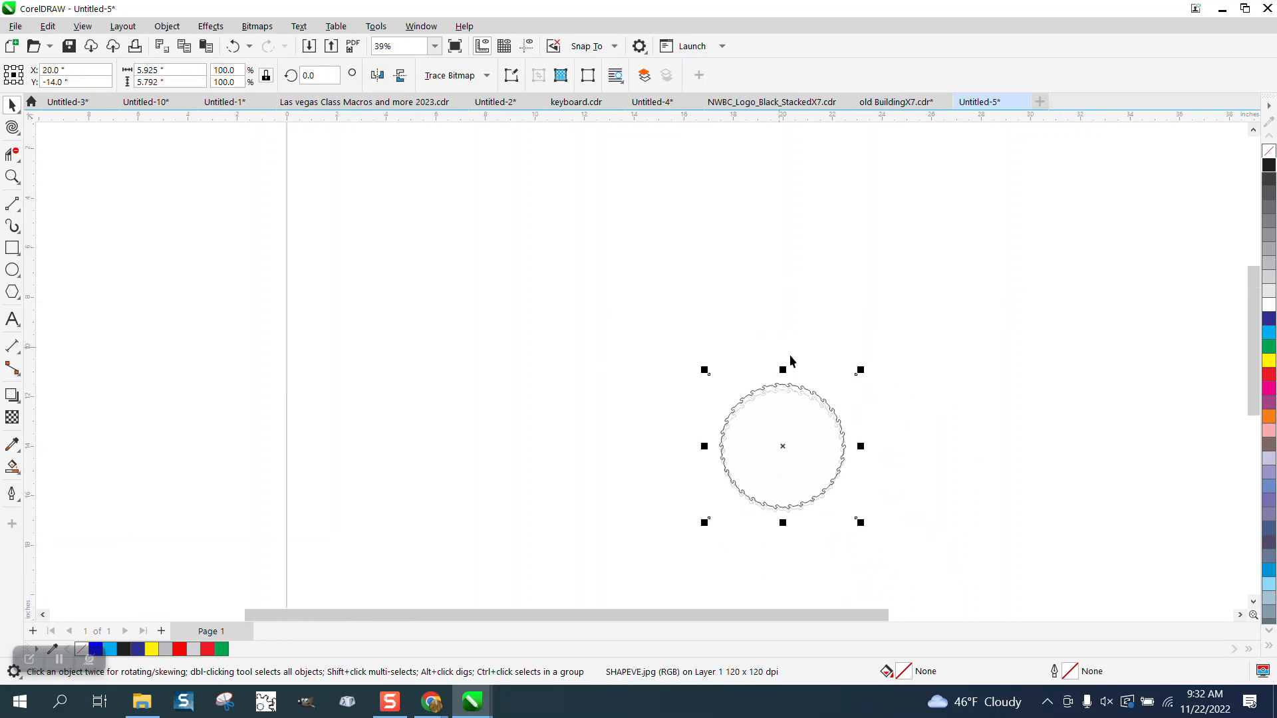
Step: Create a horizontally mirrored copy of the curled circle in place over the original
left_click(794, 389)
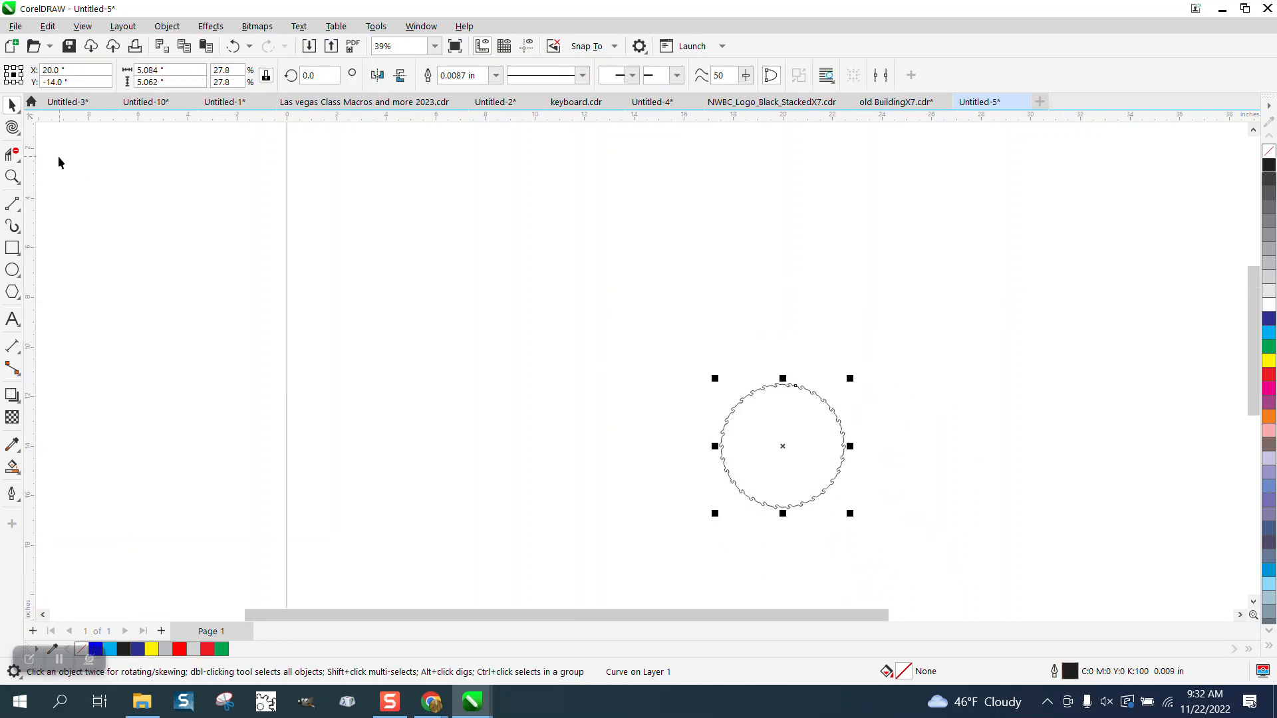
left_click(12, 177)
left_click_drag(714, 379, 934, 508)
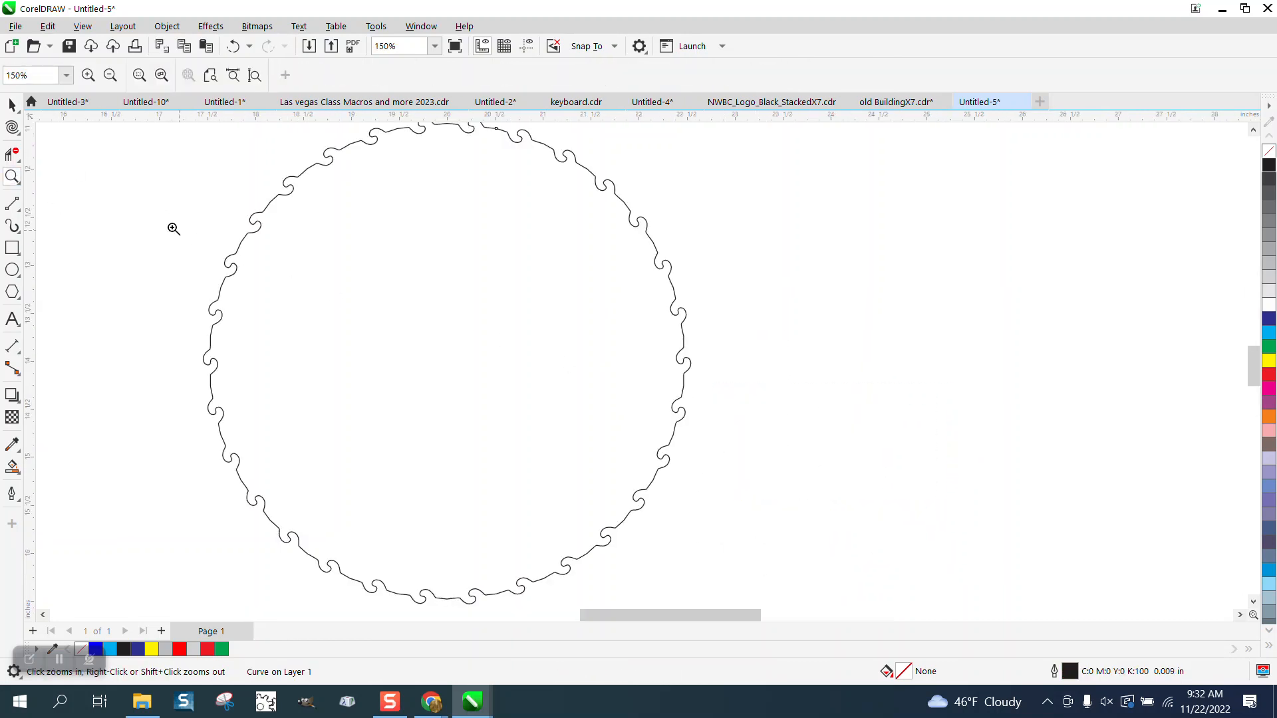
left_click(12, 105)
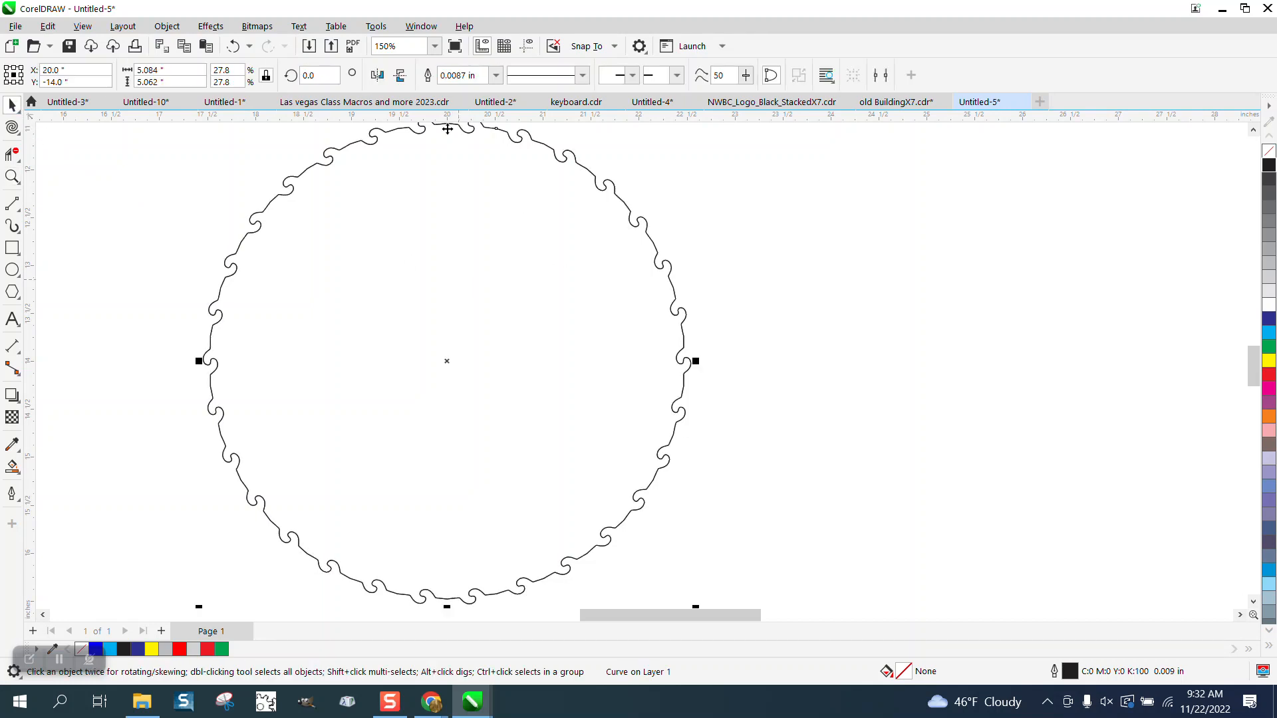
left_click(375, 75)
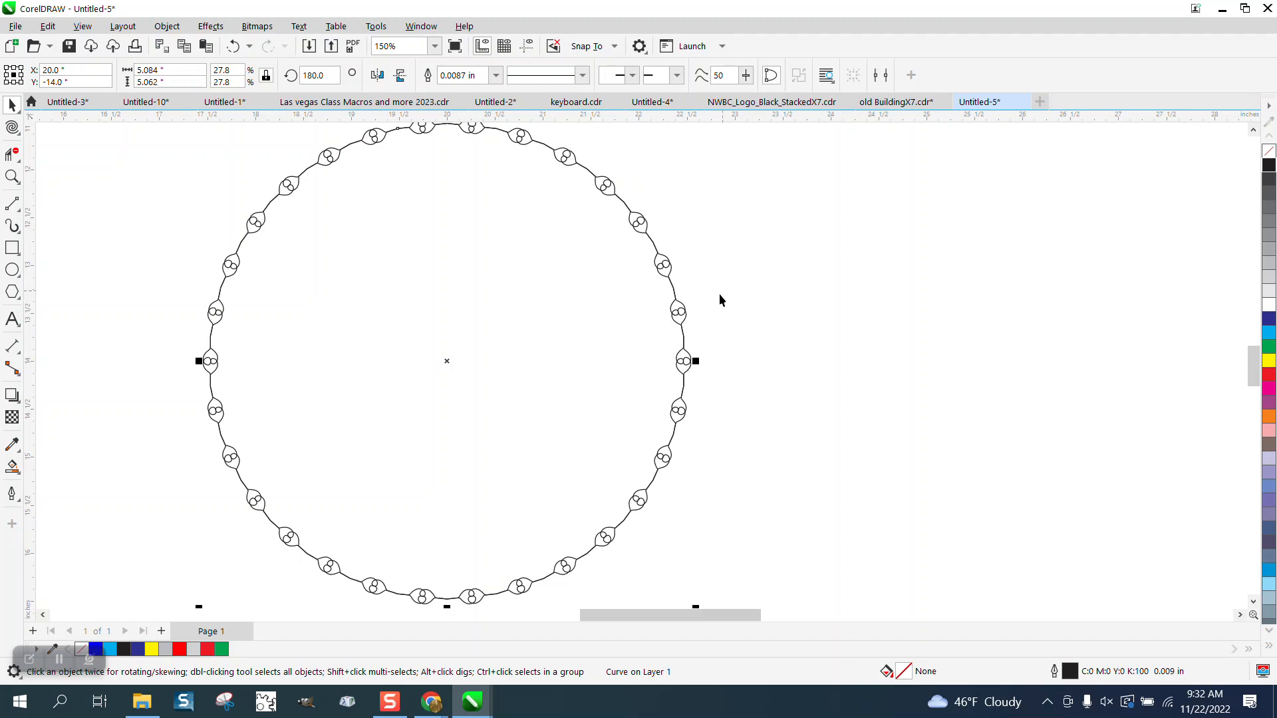
Step: Set the mirrored copy's rotation angle to 186 degrees and inspect how its curls cross the original edge
left_click(12, 176)
left_click_drag(213, 194, 284, 248)
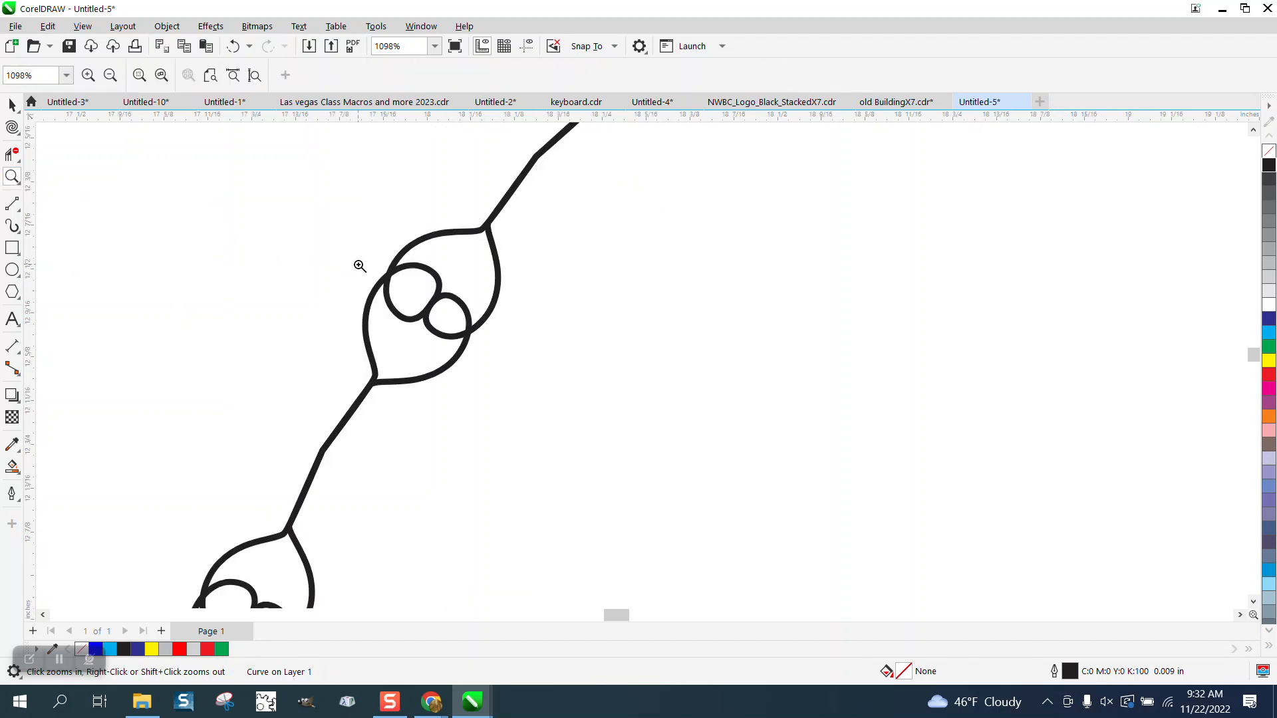
scroll(299, 276, "down", 3)
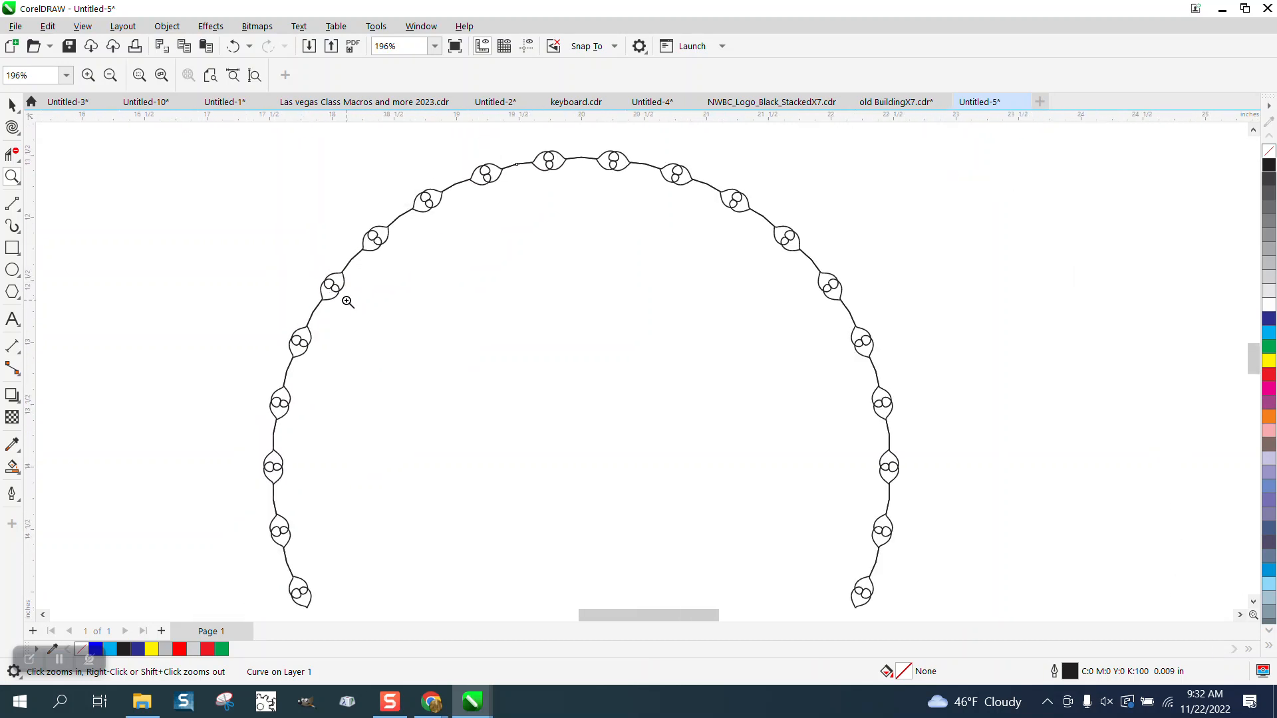
scroll(348, 302, "down", 1)
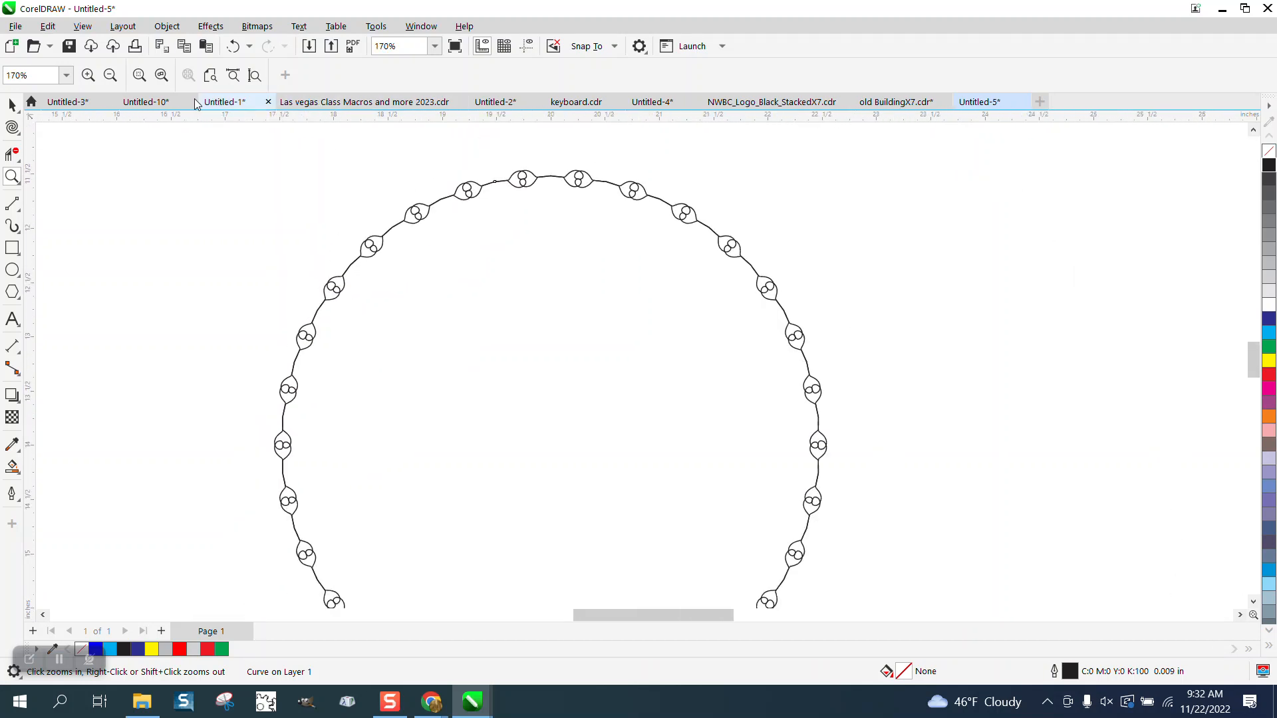
key("space")
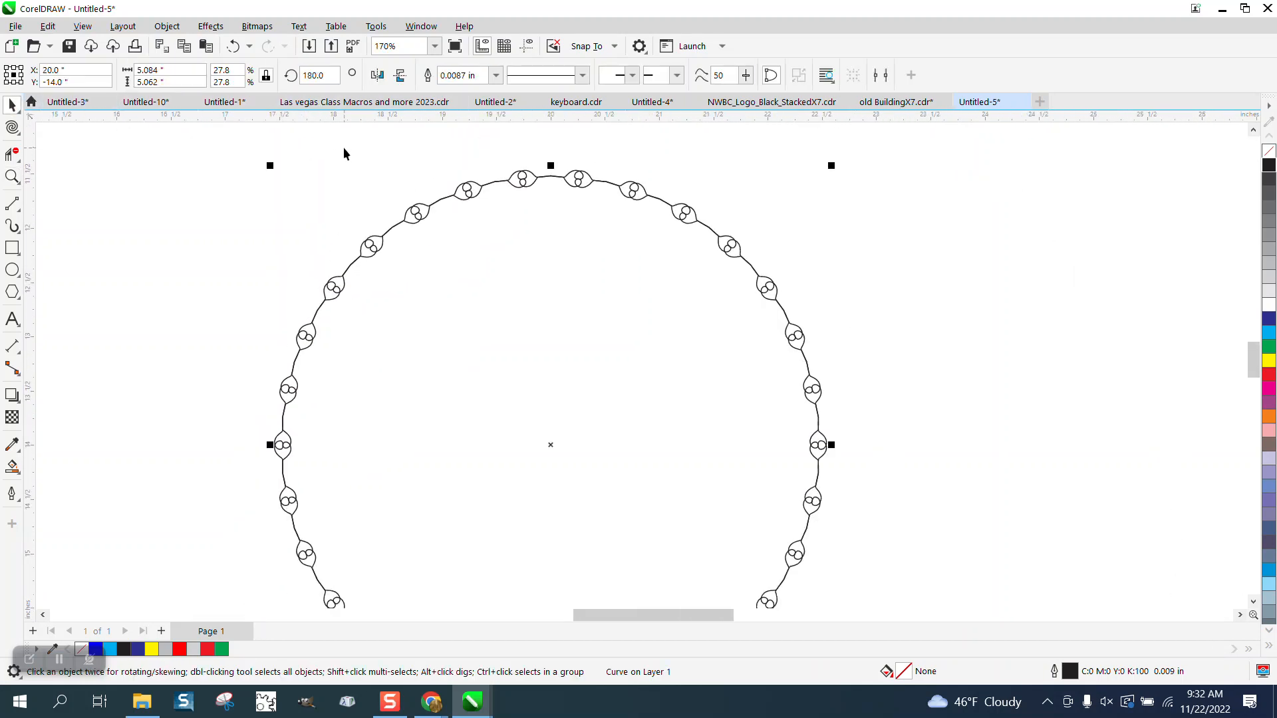
left_click_drag(330, 75, 311, 78)
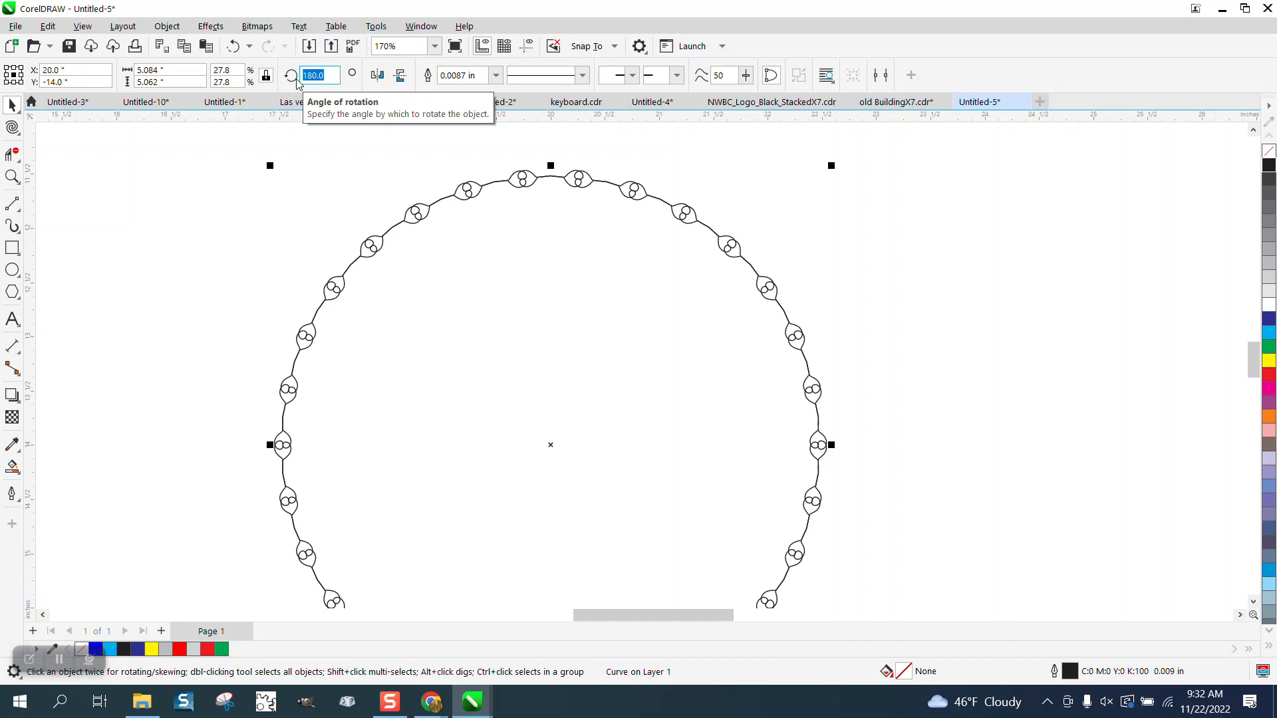
type("186")
key("Return")
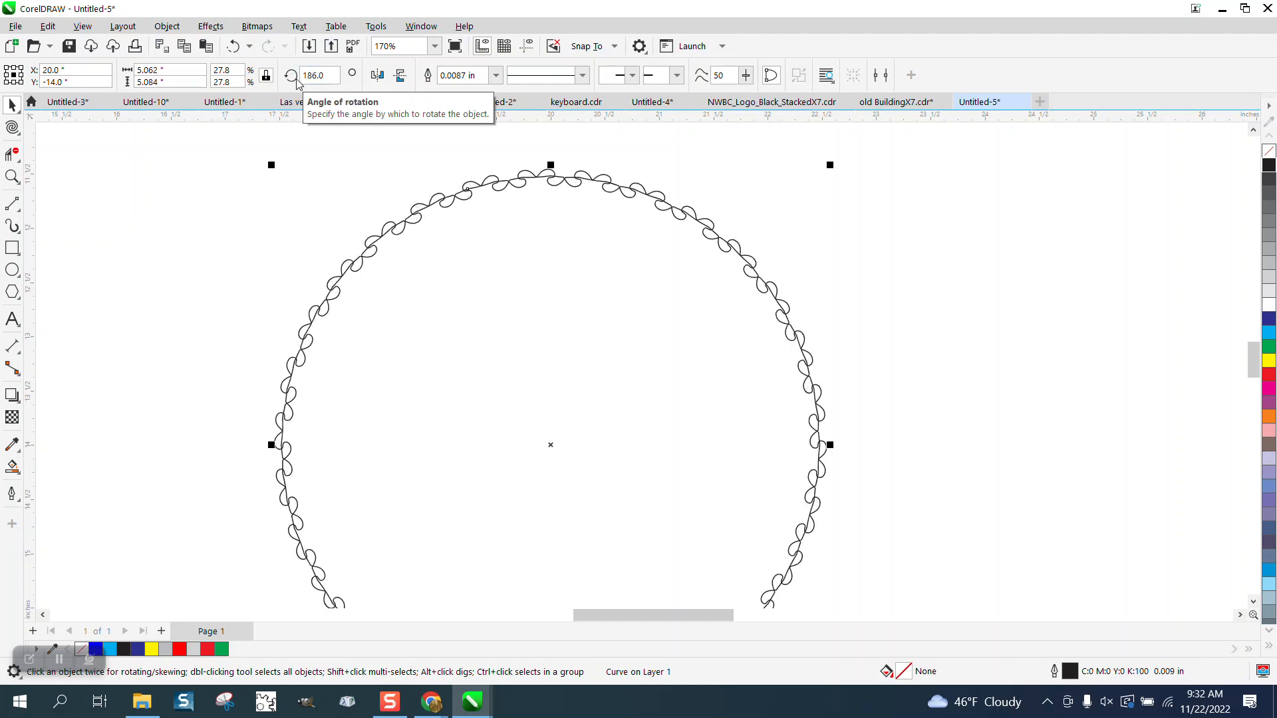
left_click(12, 176)
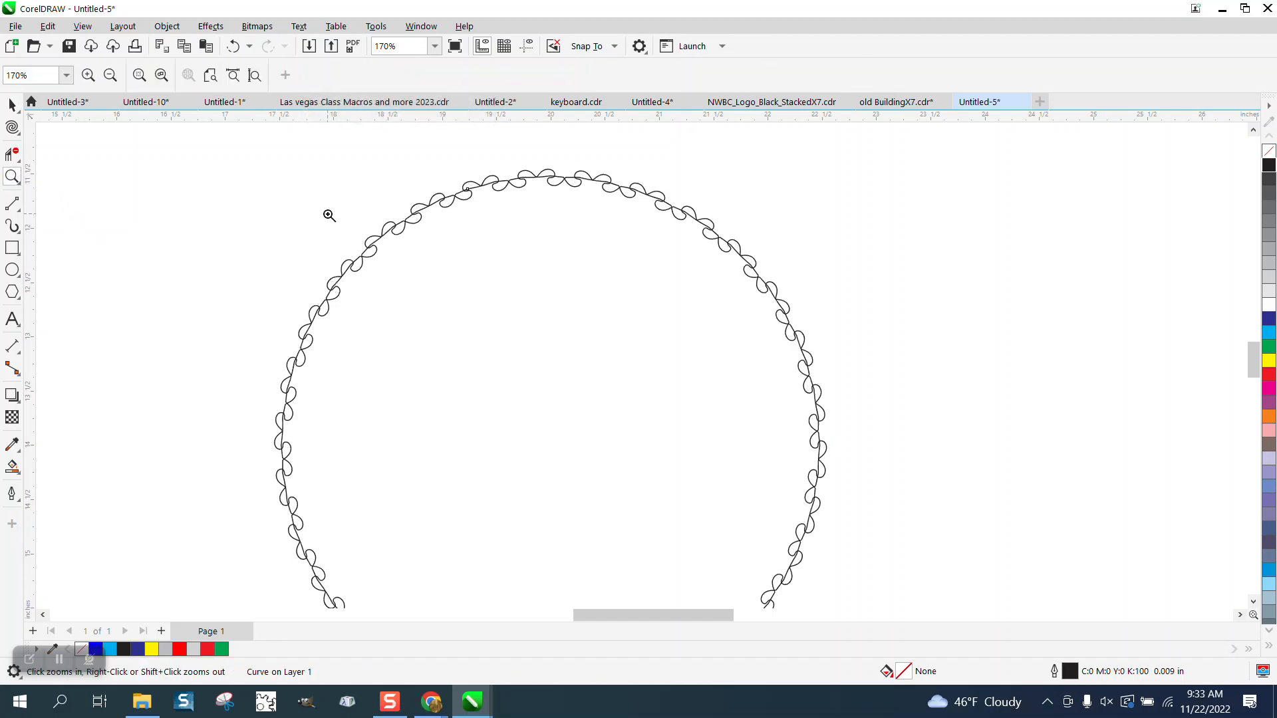
left_click_drag(379, 192, 506, 254)
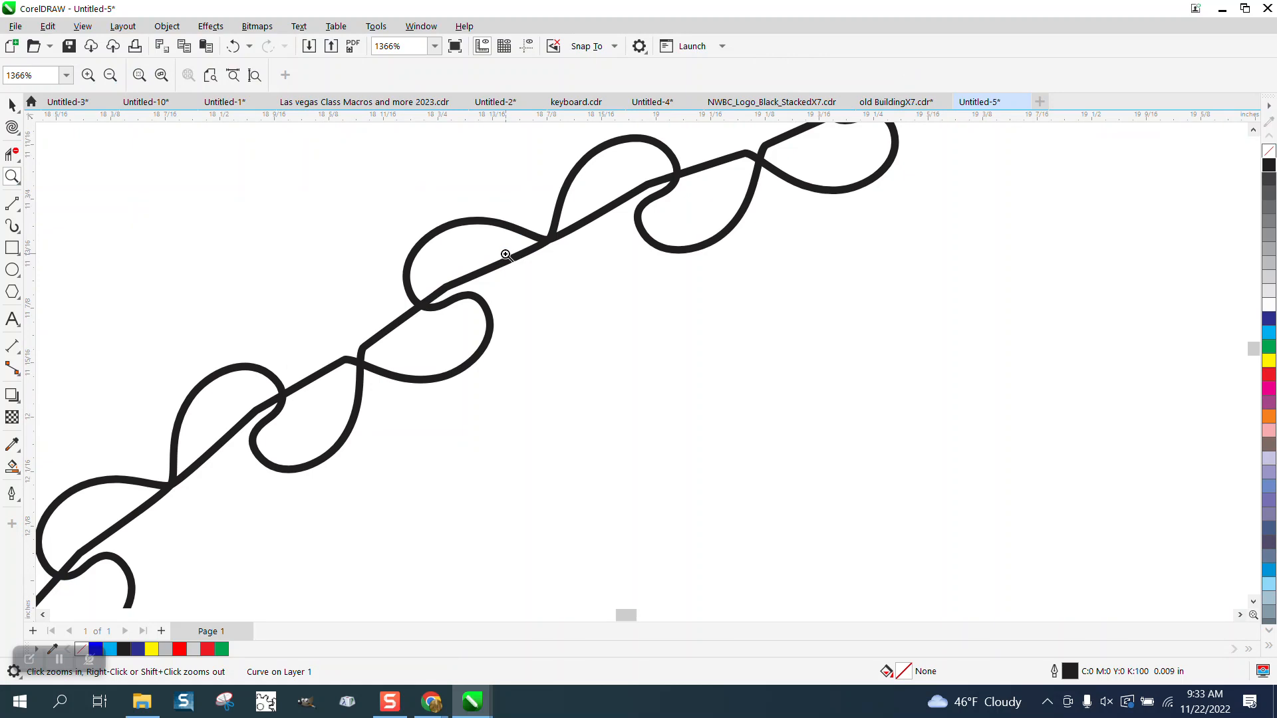
scroll(496, 253, "down", 3)
right_click(487, 253)
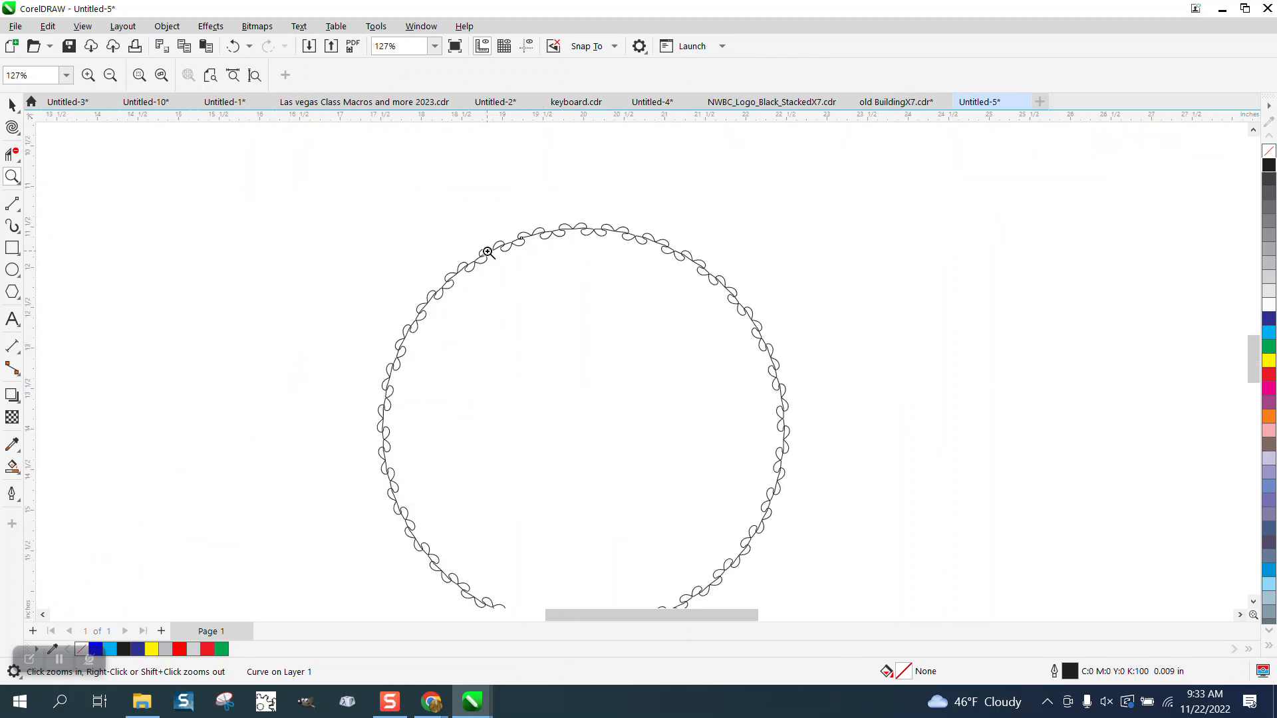